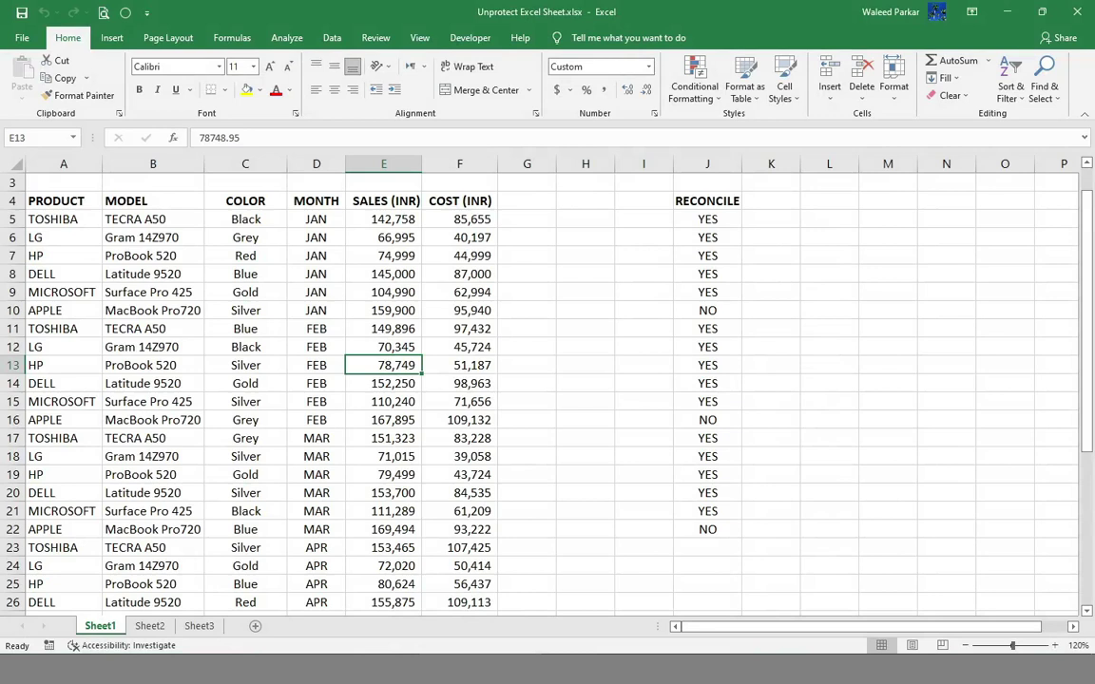
# On Sheet2, try editing cell E12 and dismiss the protected-sheet warning.
pyautogui.click(150, 629)
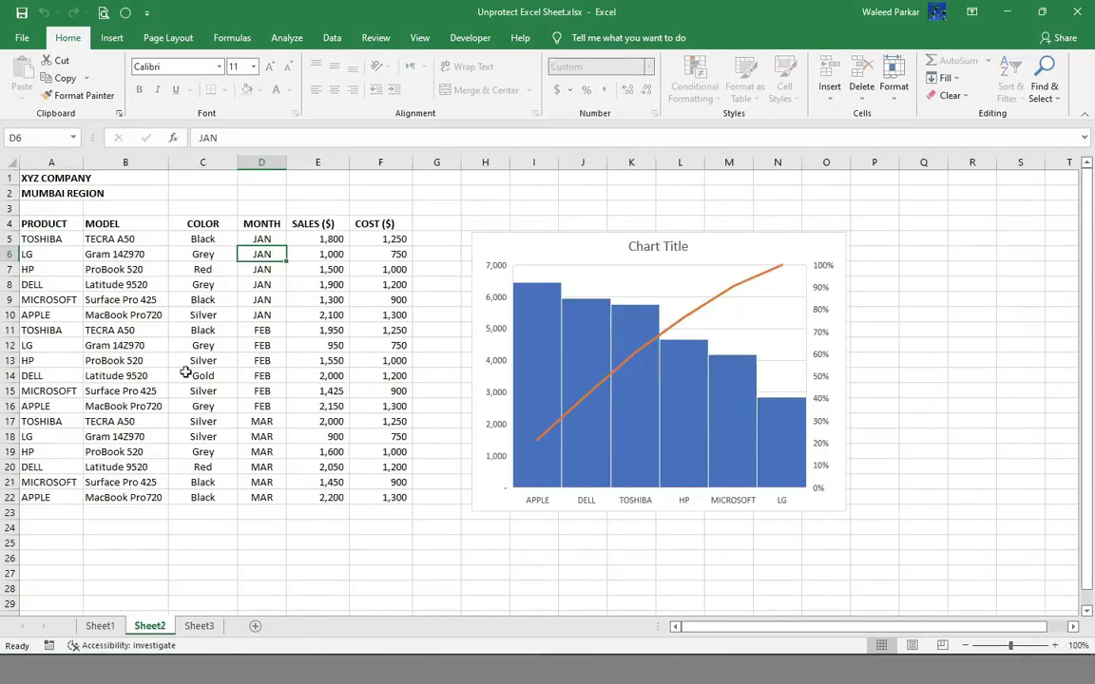
pyautogui.click(338, 347)
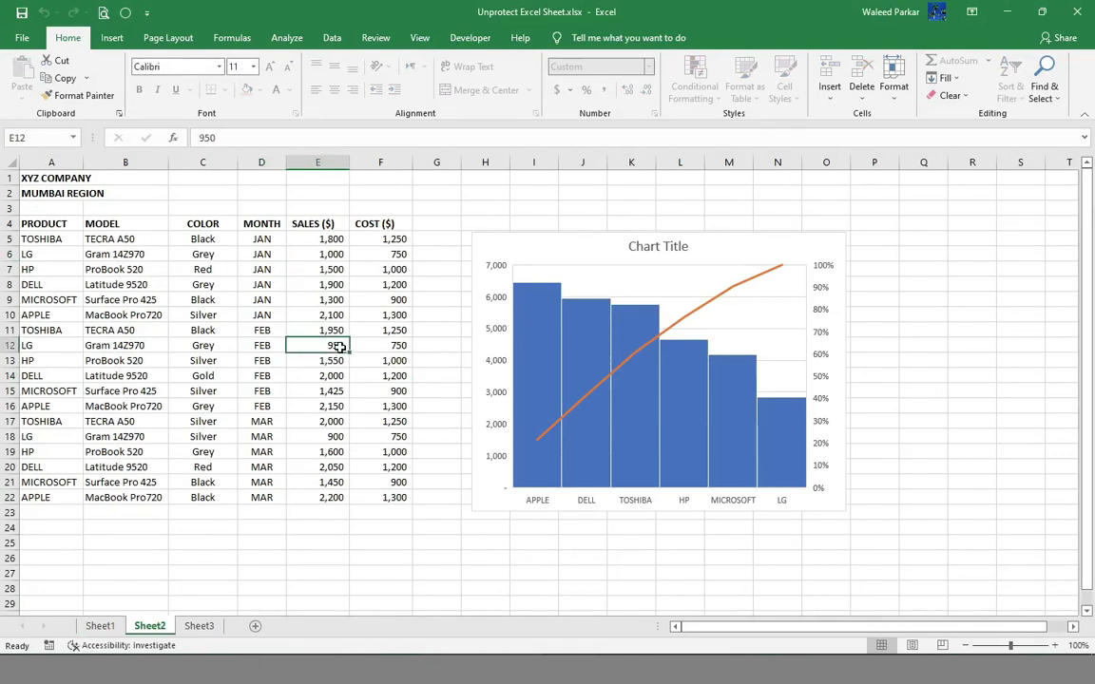
pyautogui.doubleClick(339, 347)
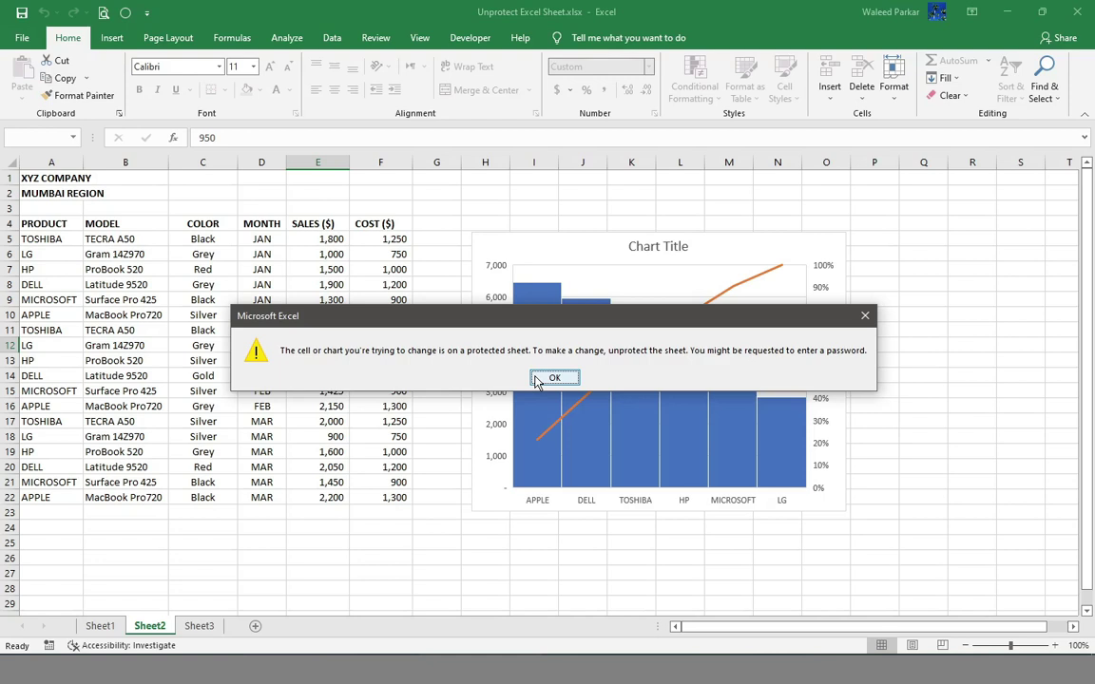
pyautogui.click(554, 379)
pyautogui.moveTo(537, 385)
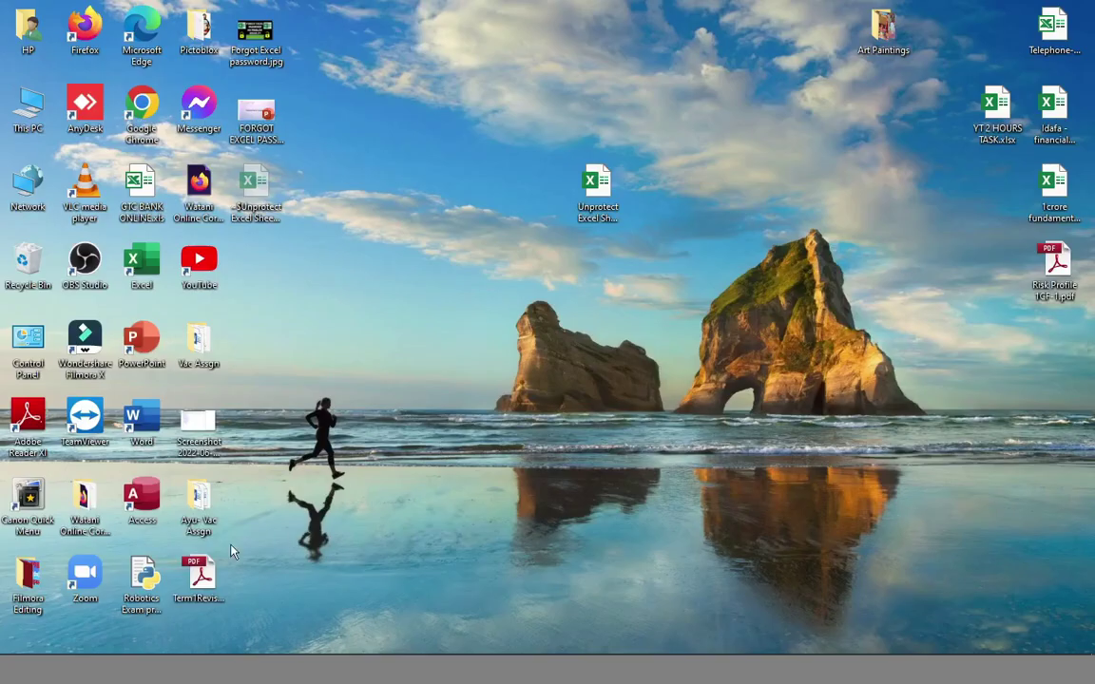
# From the desktop, rename the workbook's extension from xlsx to zip and accept the change.
pyautogui.click(1007, 12)
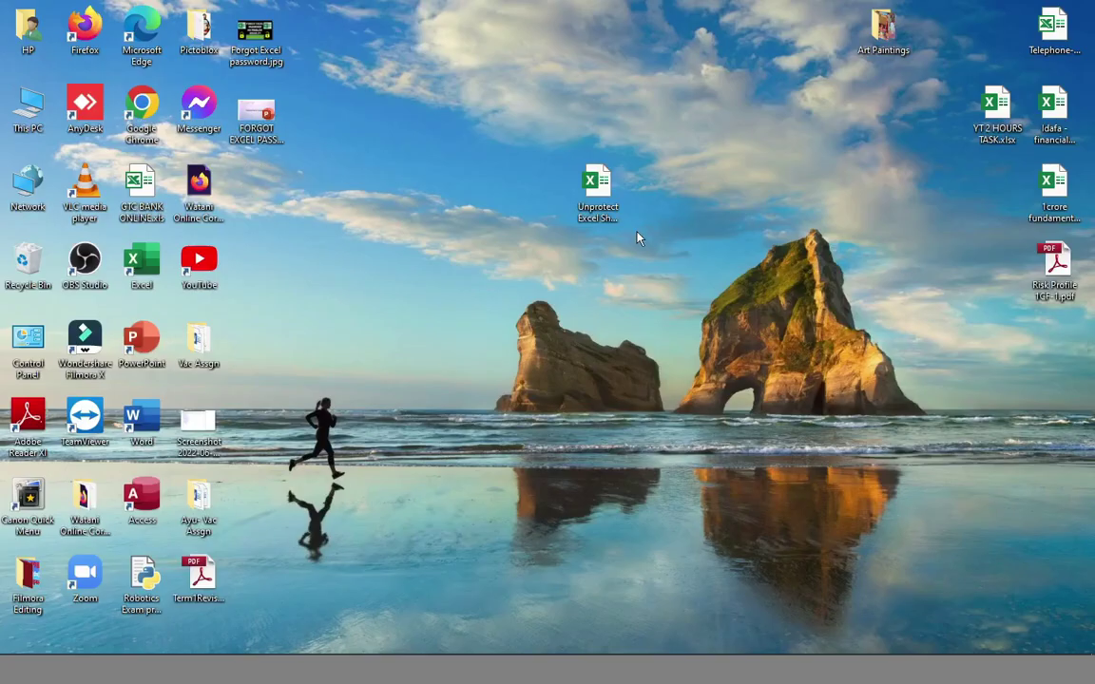
pyautogui.rightClick(599, 204)
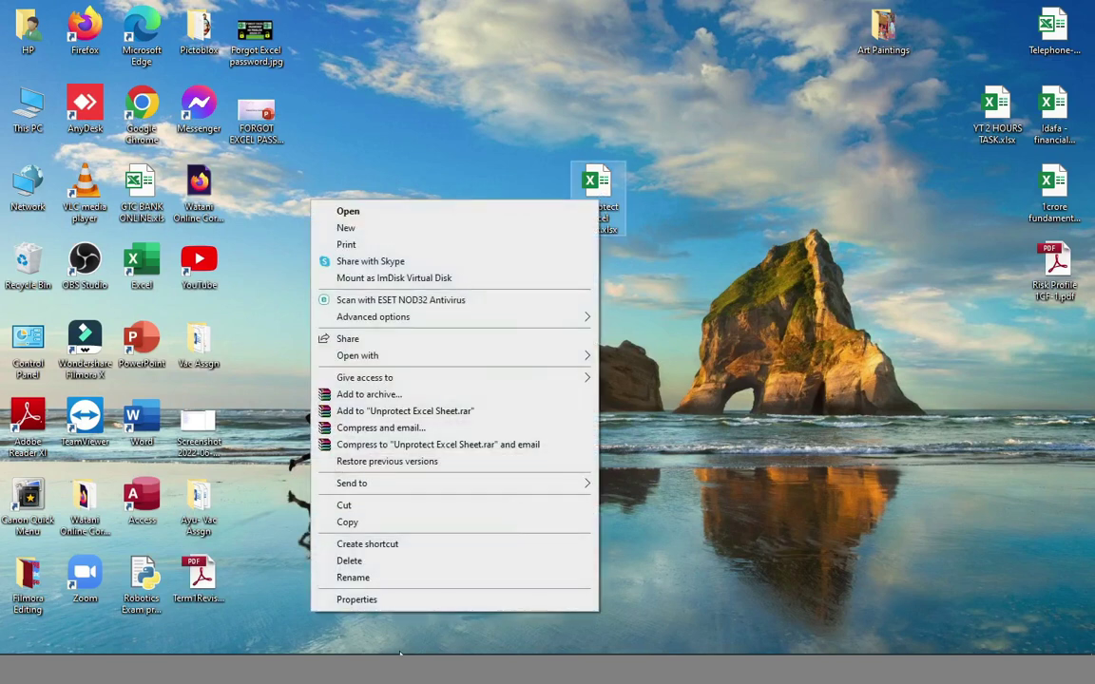
pyautogui.click(384, 579)
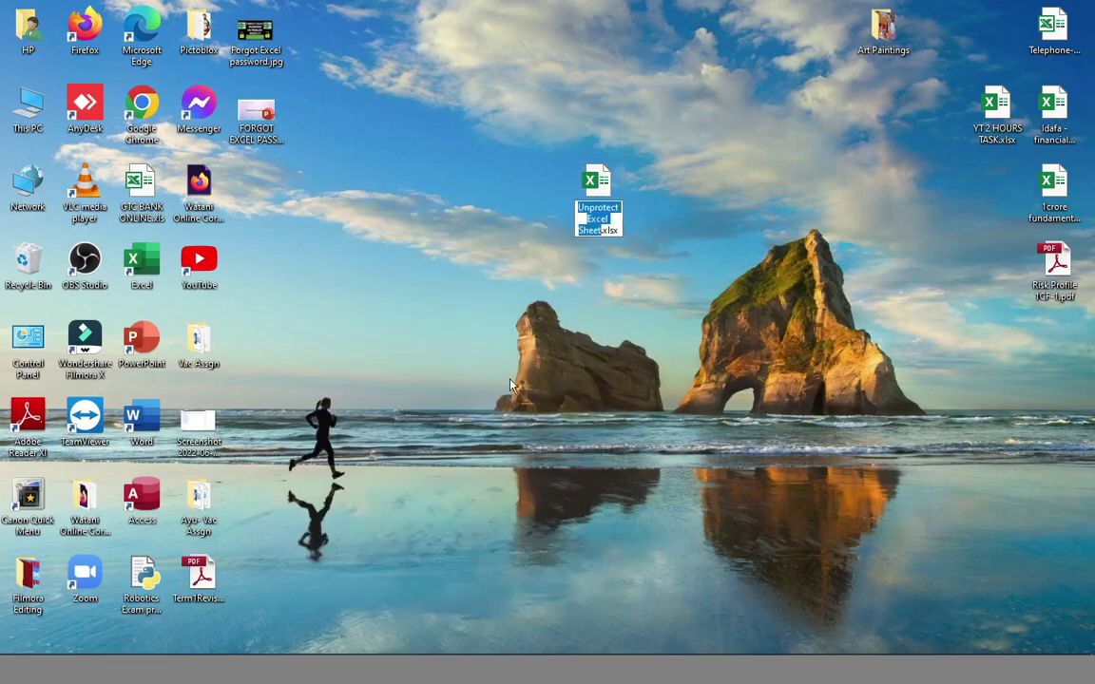
pyautogui.click(605, 231)
pyautogui.moveTo(605, 231); pyautogui.dragTo(619, 230)
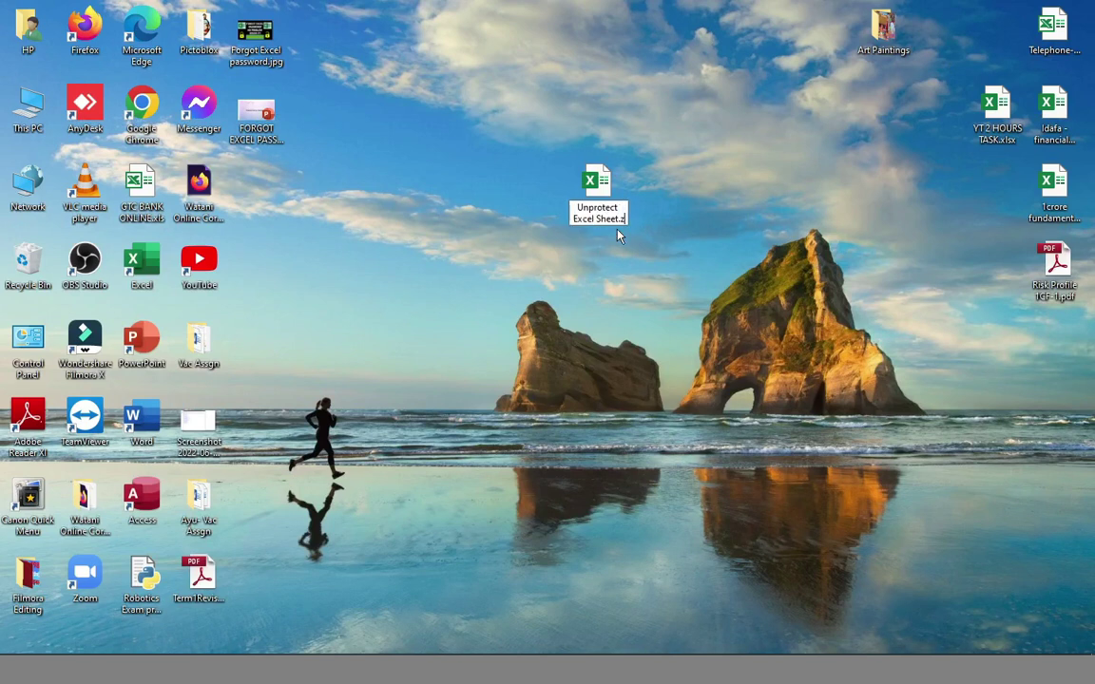
pyautogui.write('zip')
pyautogui.press('Return')
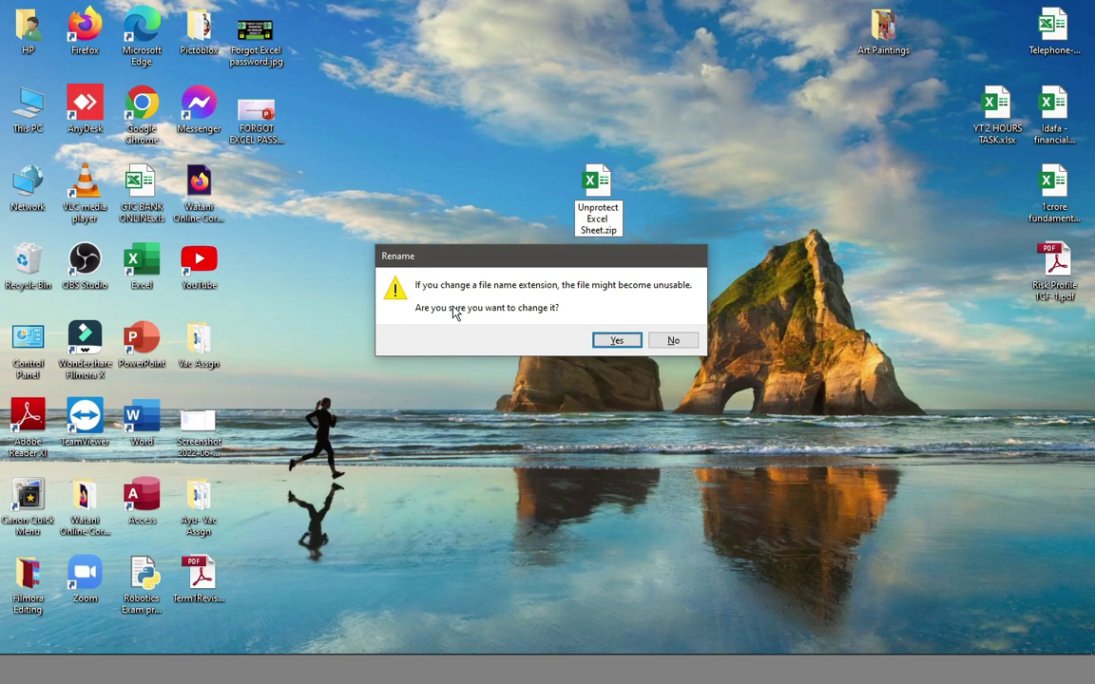
pyautogui.click(617, 340)
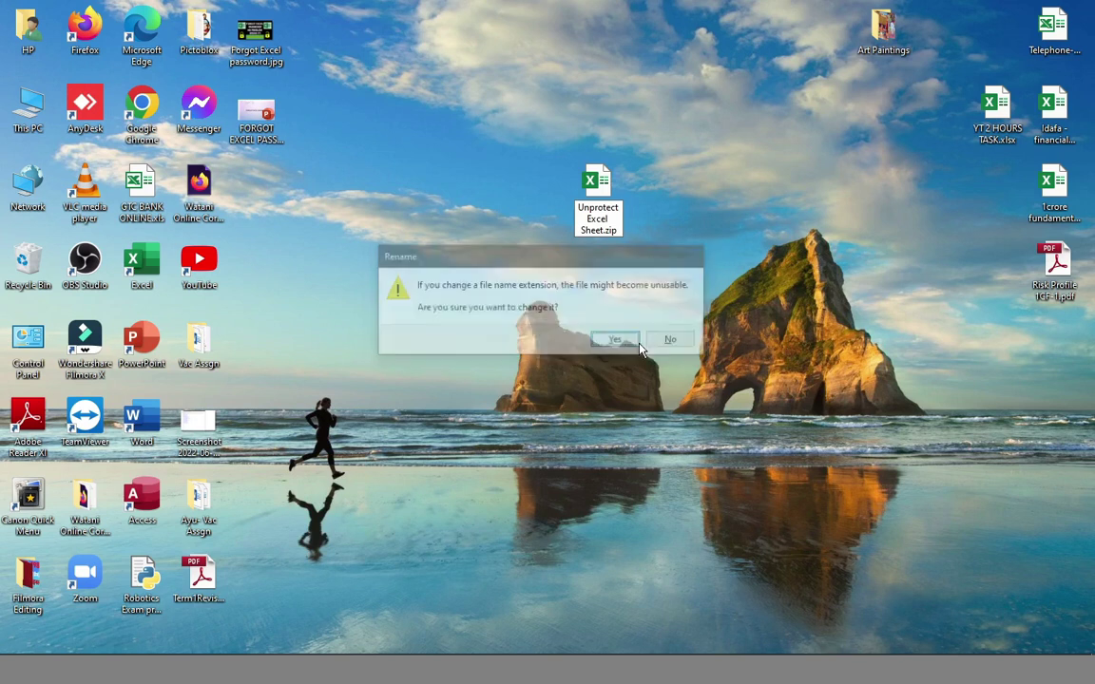
# Open the zip in WinRAR and copy xl\worksheets\sheet2.xml onto the desktop.
pyautogui.doubleClick(603, 184)
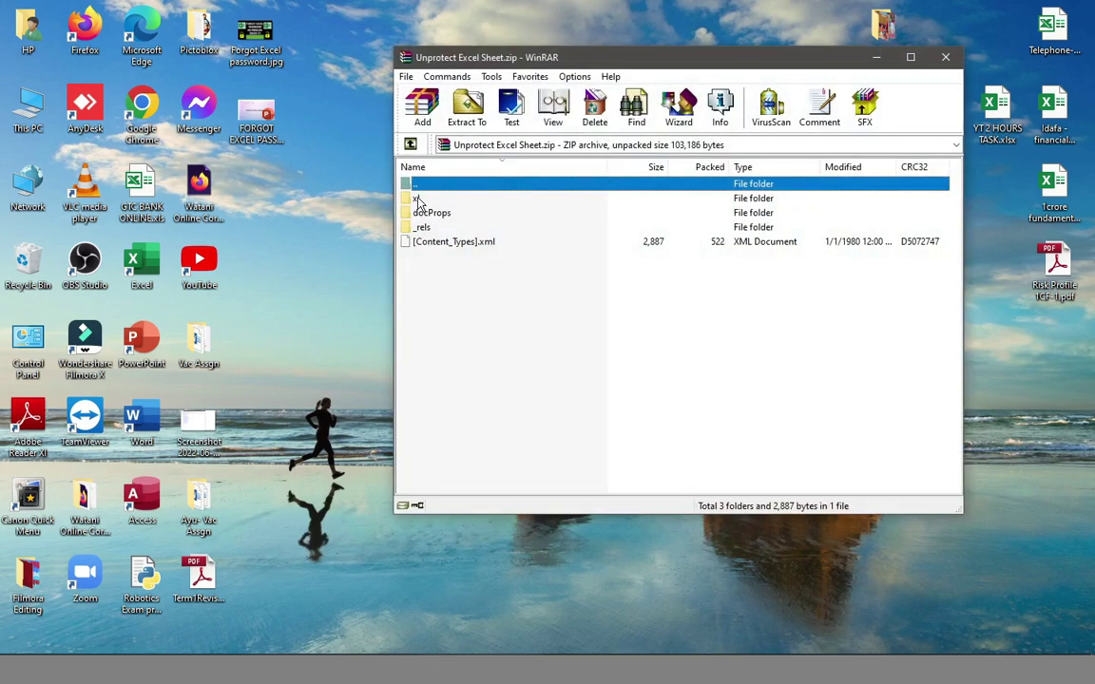
pyautogui.doubleClick(419, 199)
pyautogui.click(437, 202)
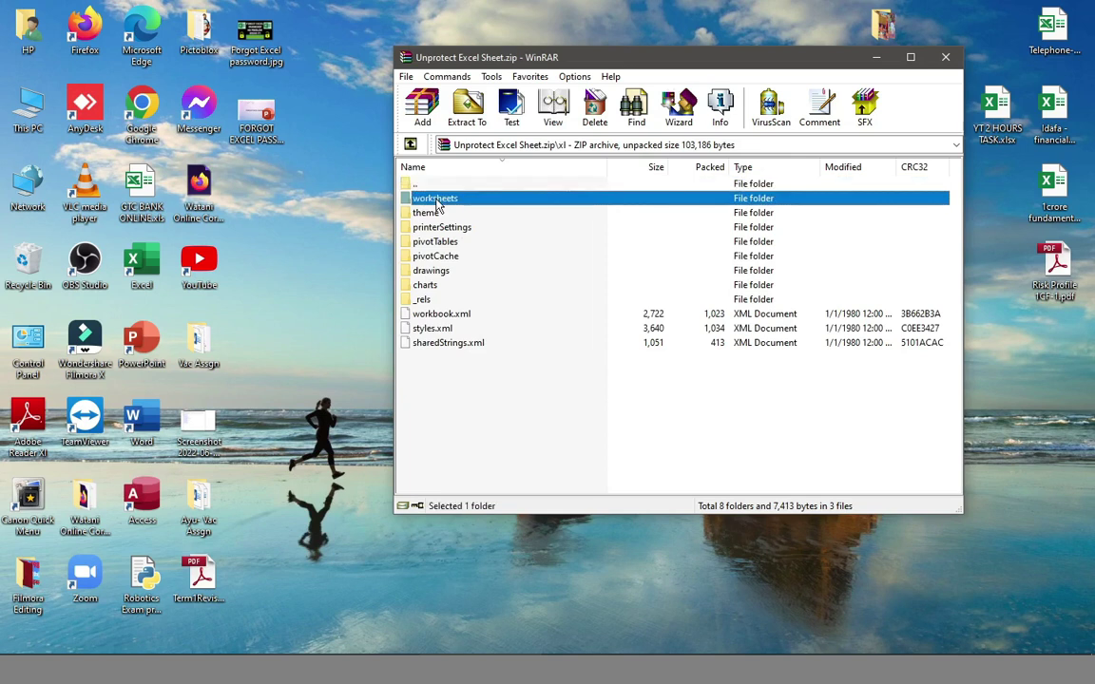
pyautogui.doubleClick(437, 202)
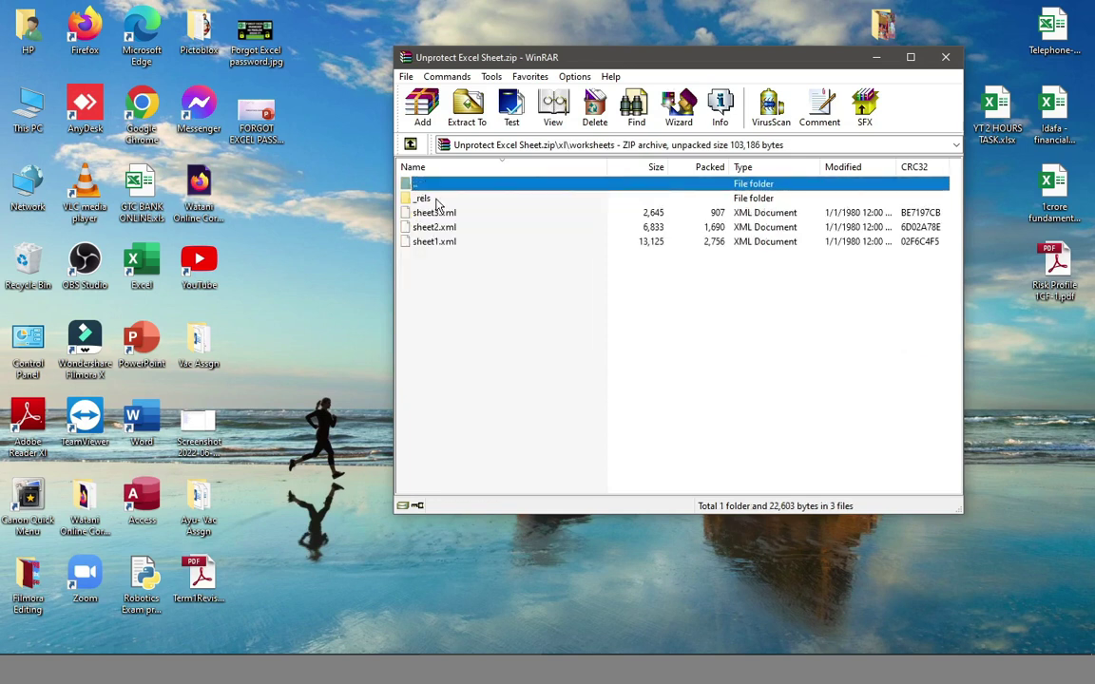
pyautogui.click(442, 228)
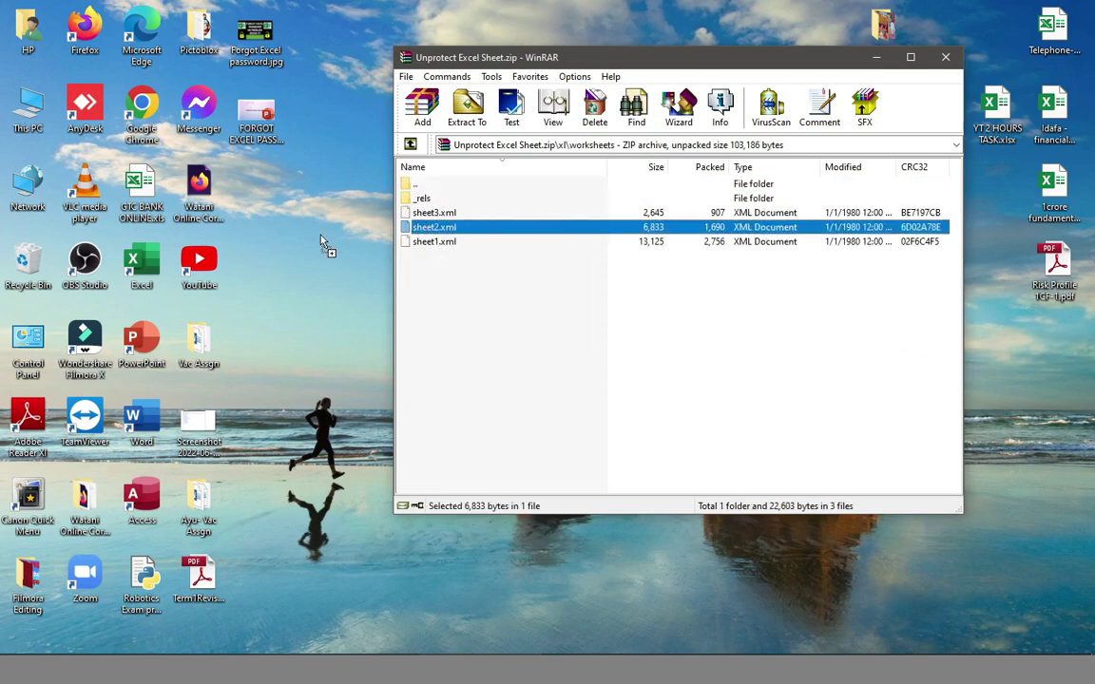
pyautogui.moveTo(324, 244); pyautogui.dragTo(324, 244)
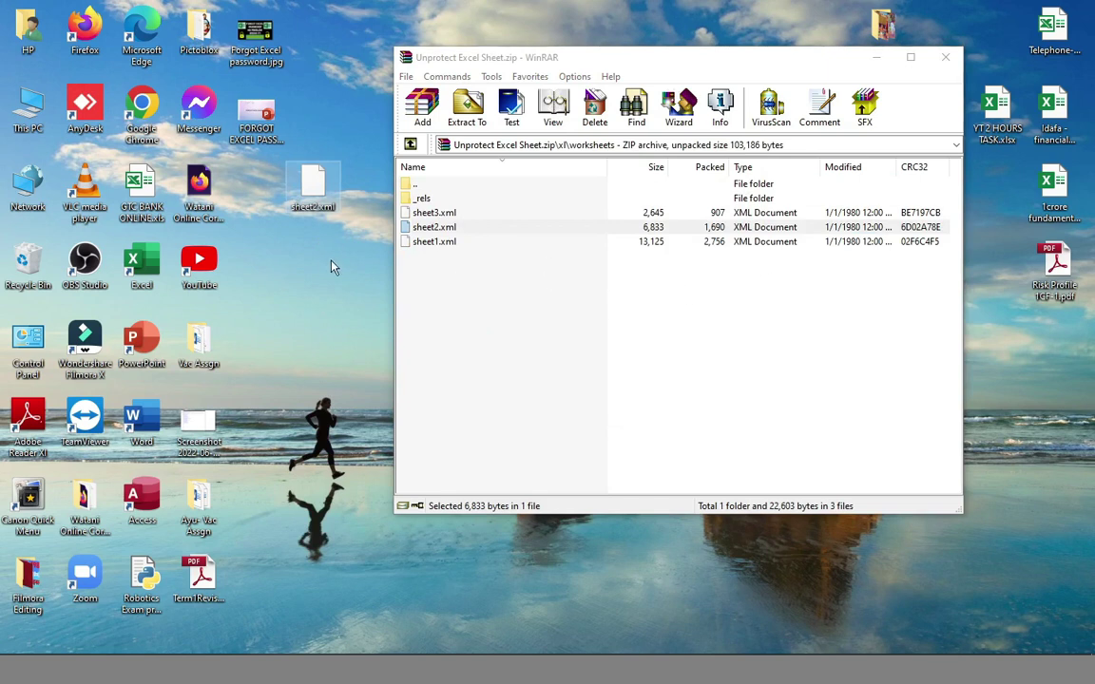
pyautogui.click(433, 241)
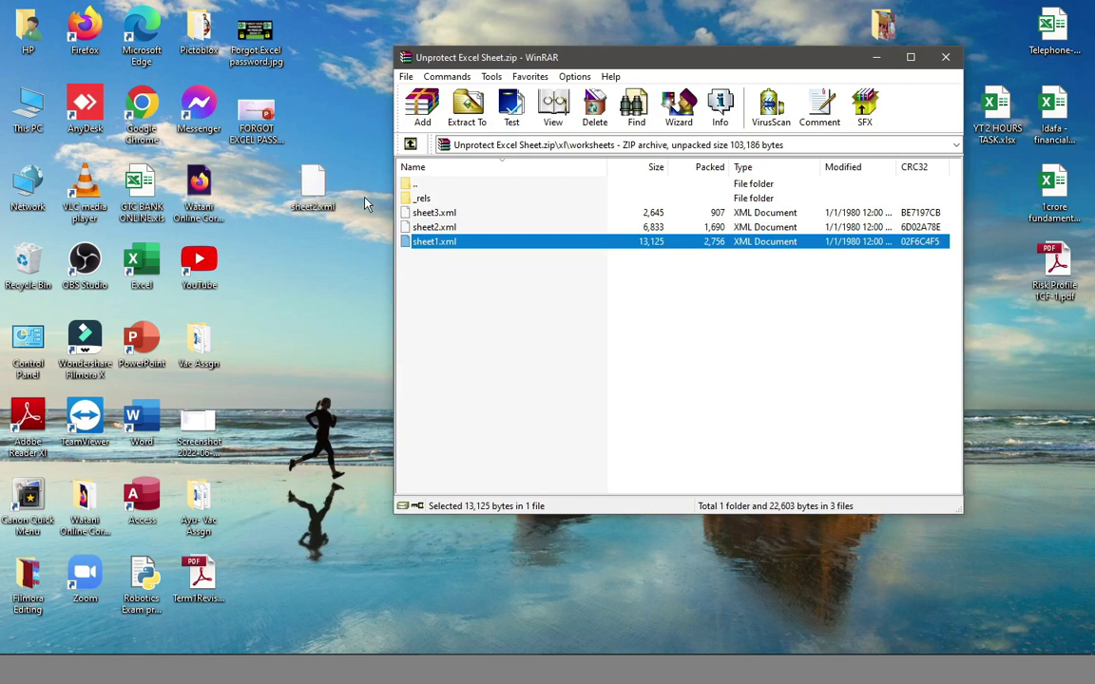
pyautogui.click(314, 192)
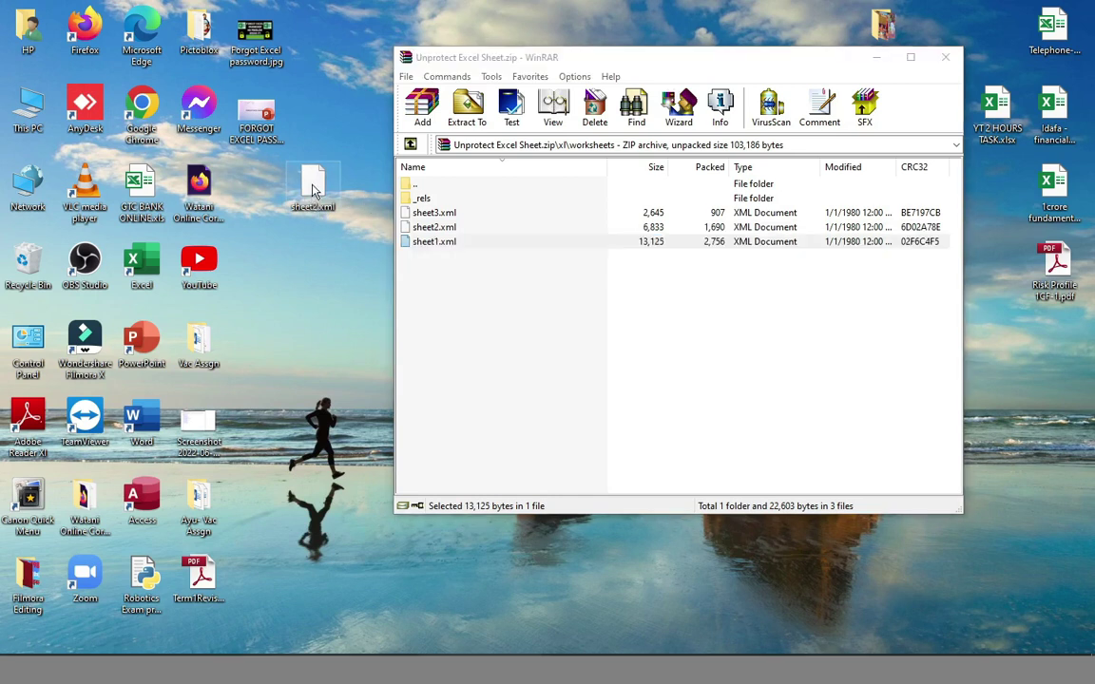
# Open the desktop sheet2.xml in Notepad, maximized, and find the sheetProtection entry.
pyautogui.rightClick(312, 191)
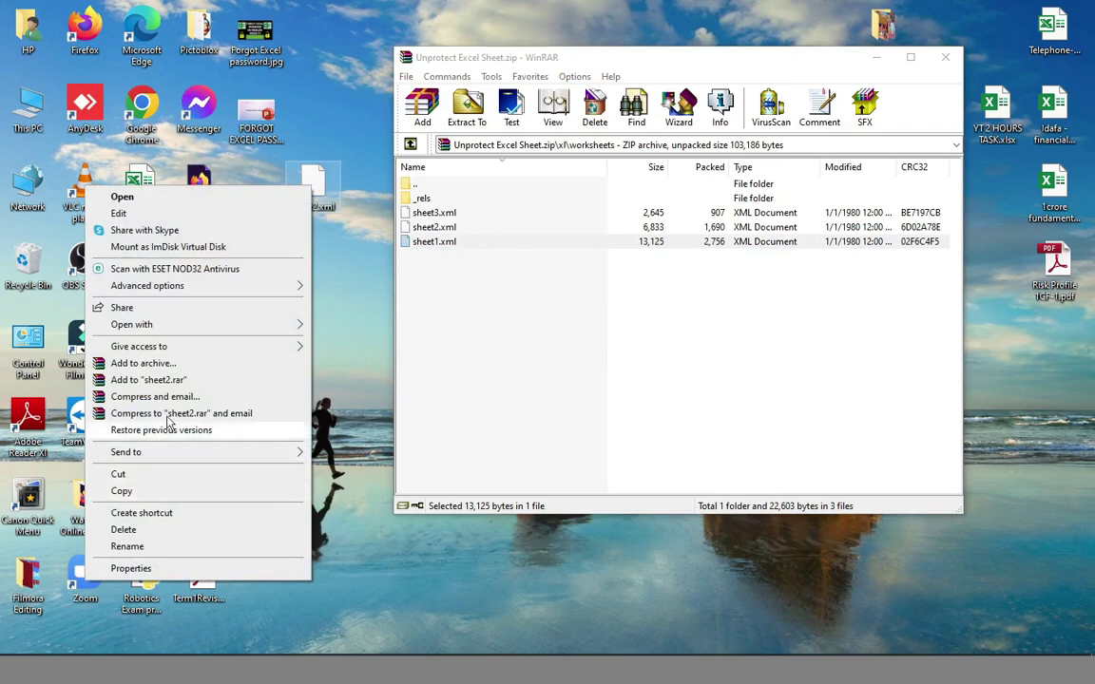
pyautogui.moveTo(132, 324)
pyautogui.click(385, 361)
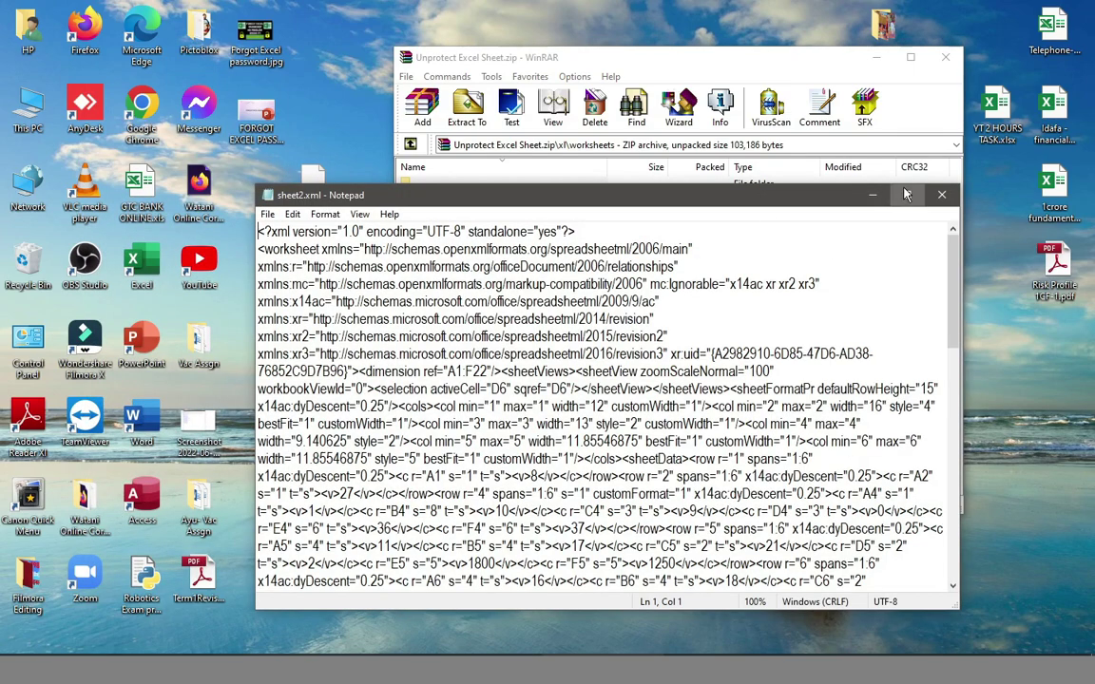
pyautogui.doubleClick(693, 196)
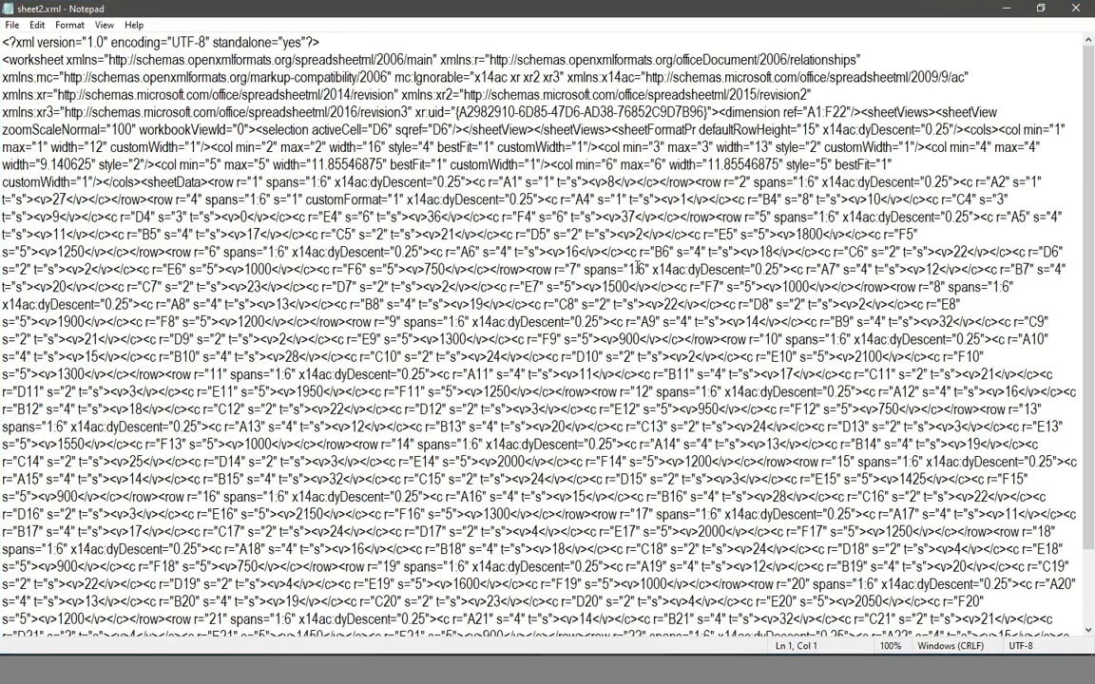
pyautogui.hotkey('ctrl', 'f')
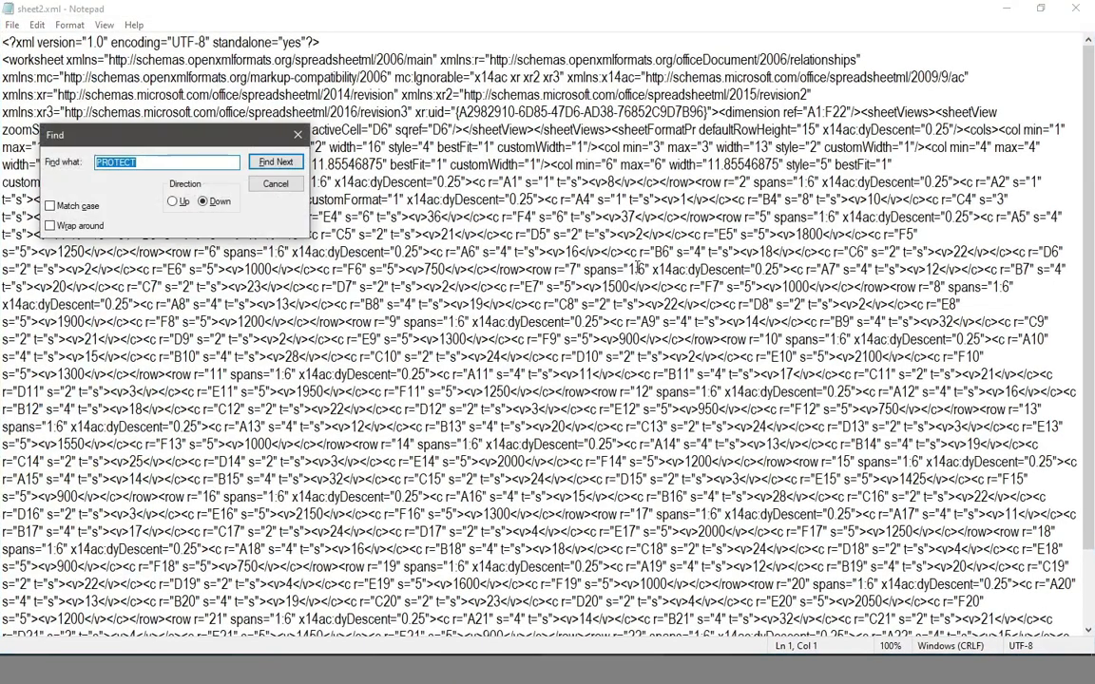
pyautogui.press('Return')
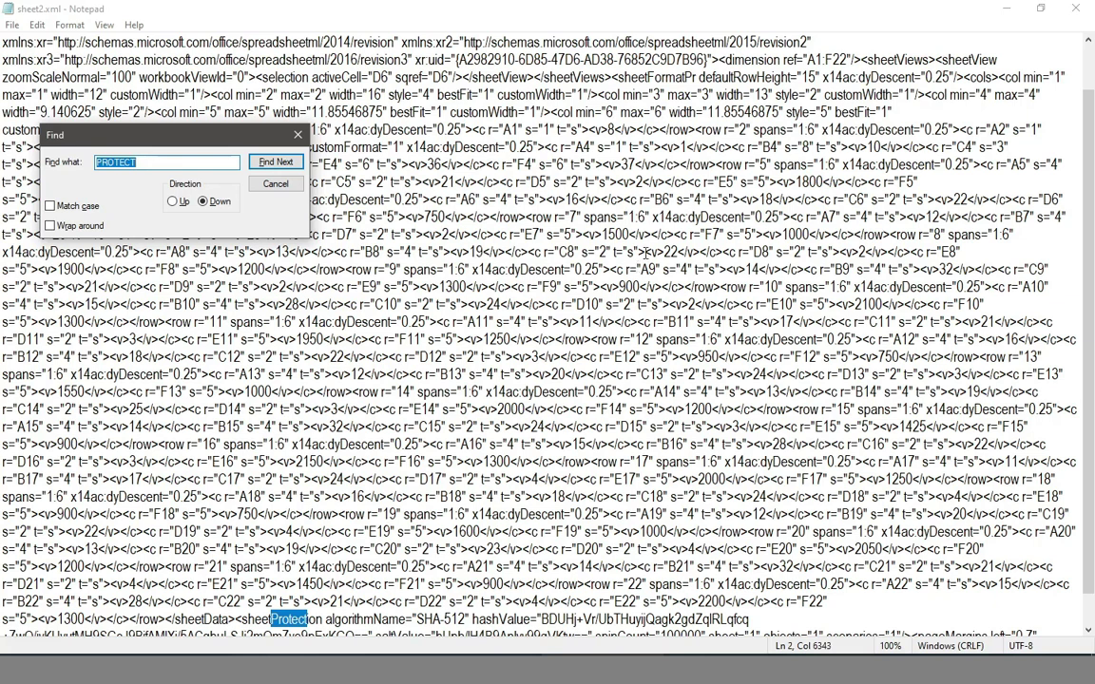
pyautogui.click(301, 133)
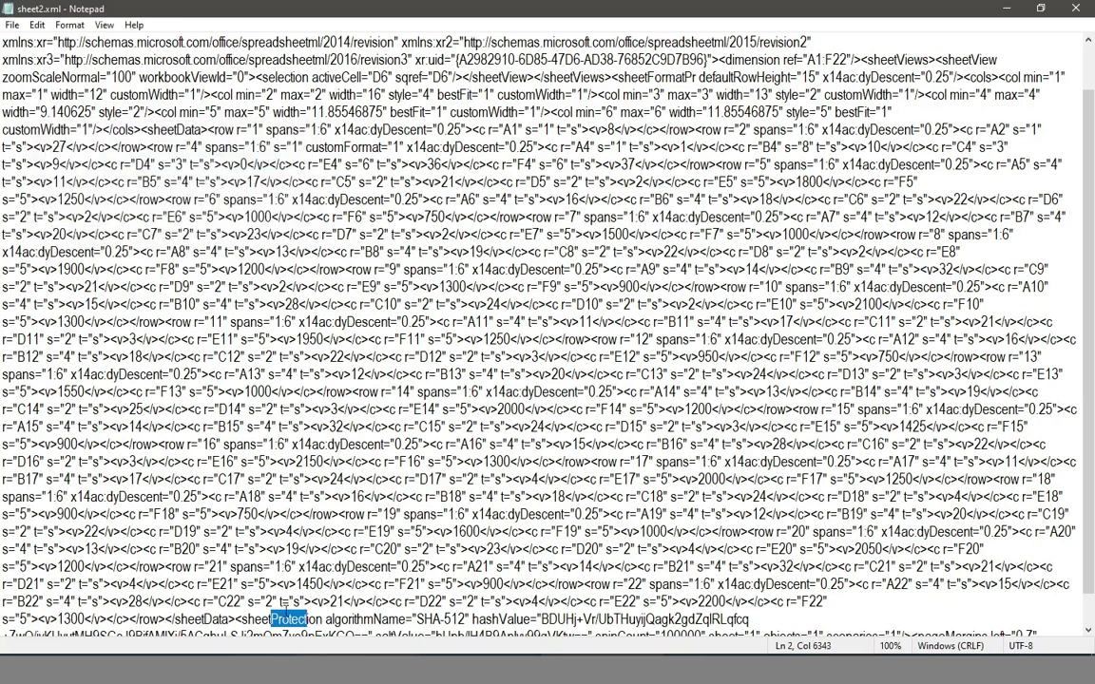
# Delete the sheetProtection element and save sheet2.xml when closing Notepad.
pyautogui.scroll(-1, 542, 314)
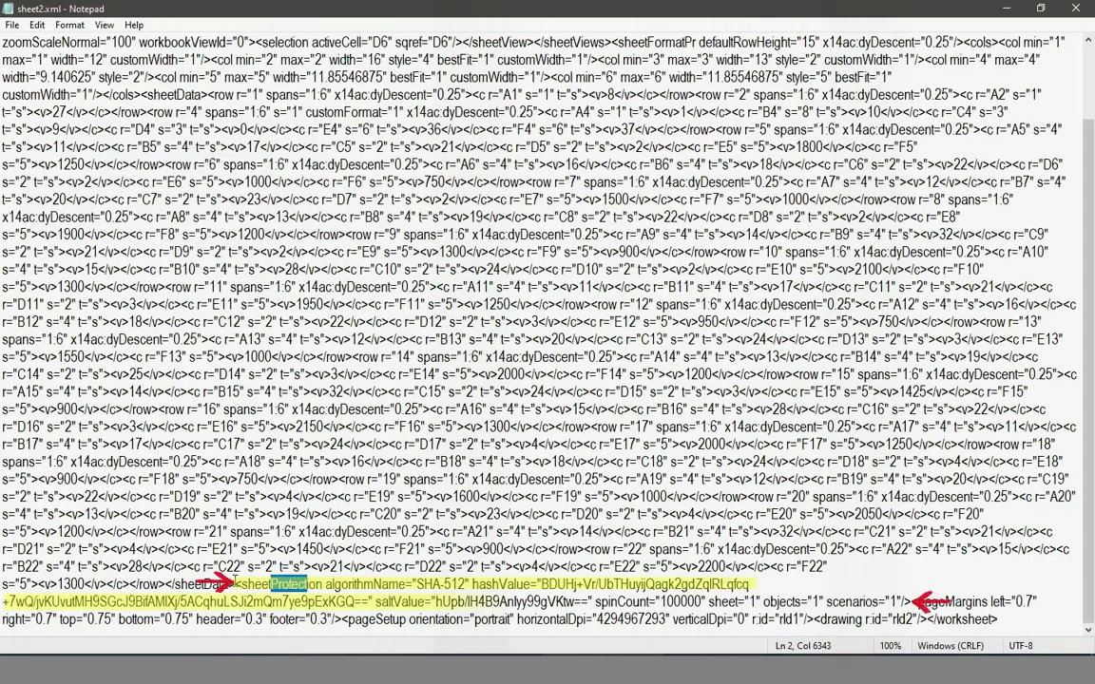
pyautogui.moveTo(235, 584)
pyautogui.mouseDown()
pyautogui.moveTo(323, 602)
pyautogui.moveTo(910, 602)
pyautogui.mouseUp()
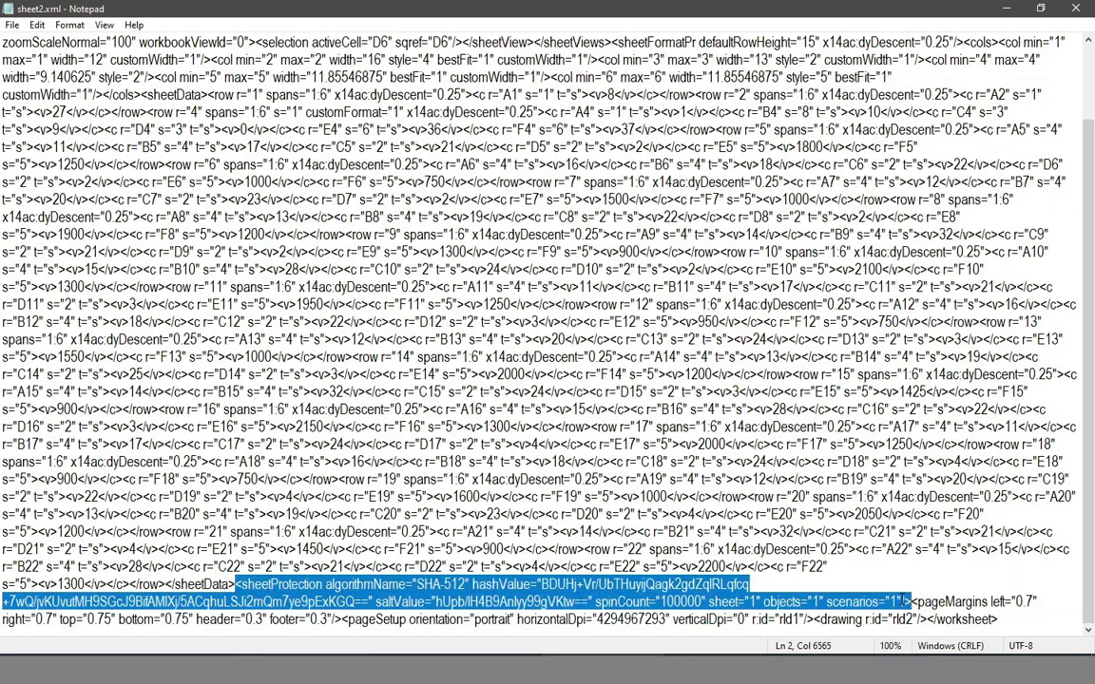
pyautogui.press('Delete')
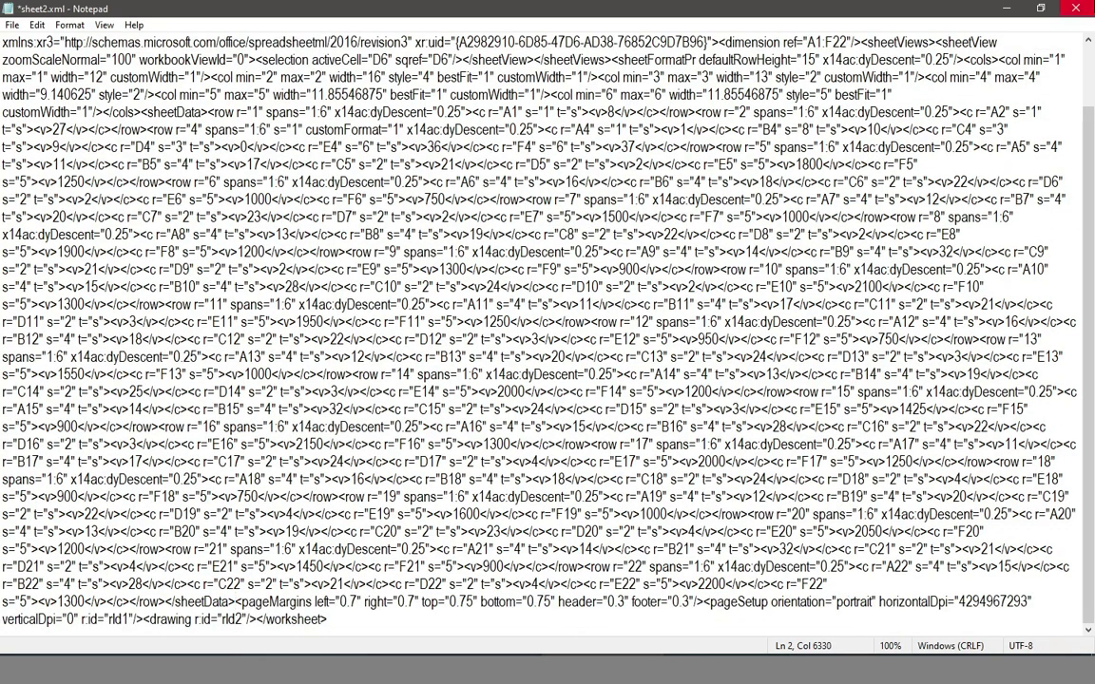
pyautogui.click(1072, 10)
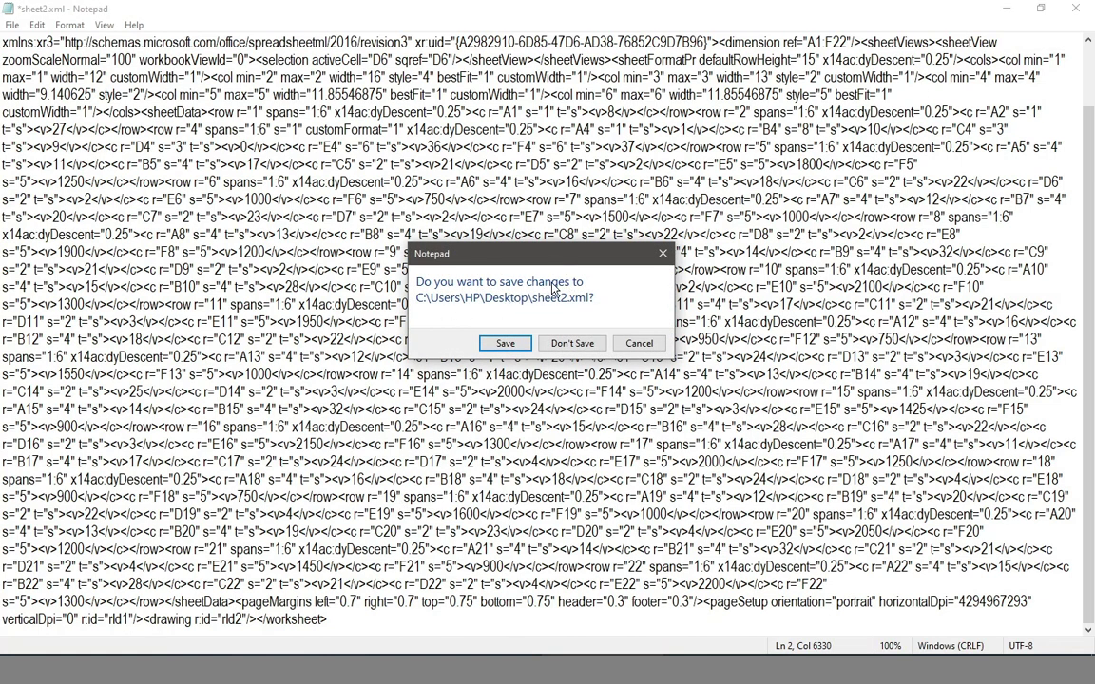
pyautogui.press('Tab')
pyautogui.press('Tab')
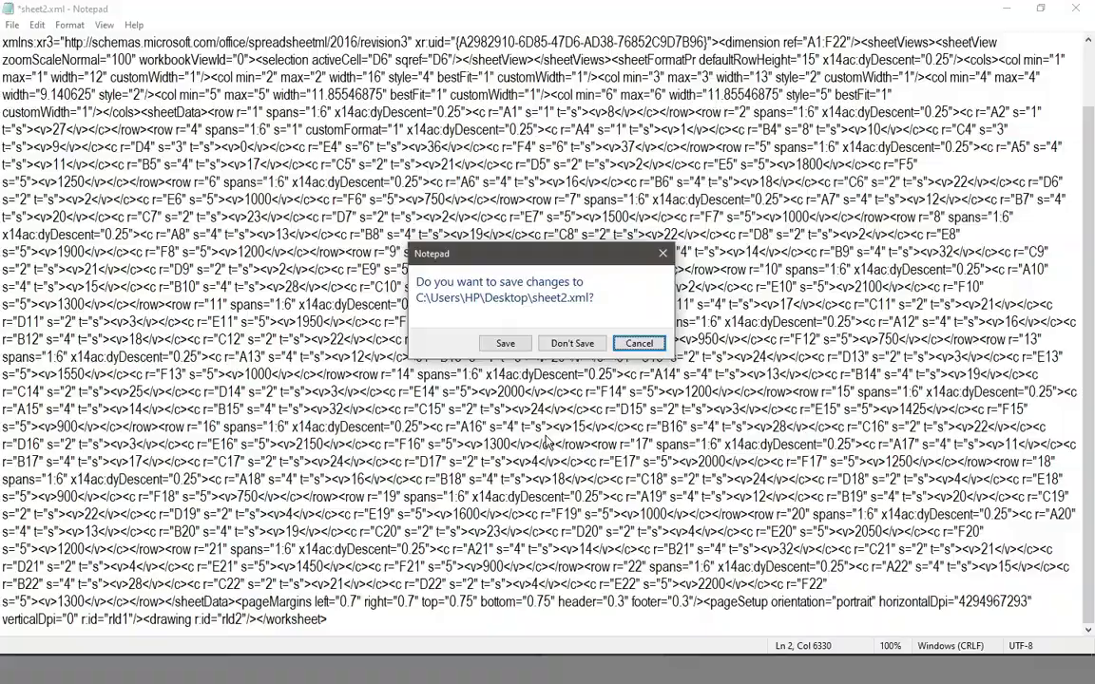
pyautogui.click(513, 342)
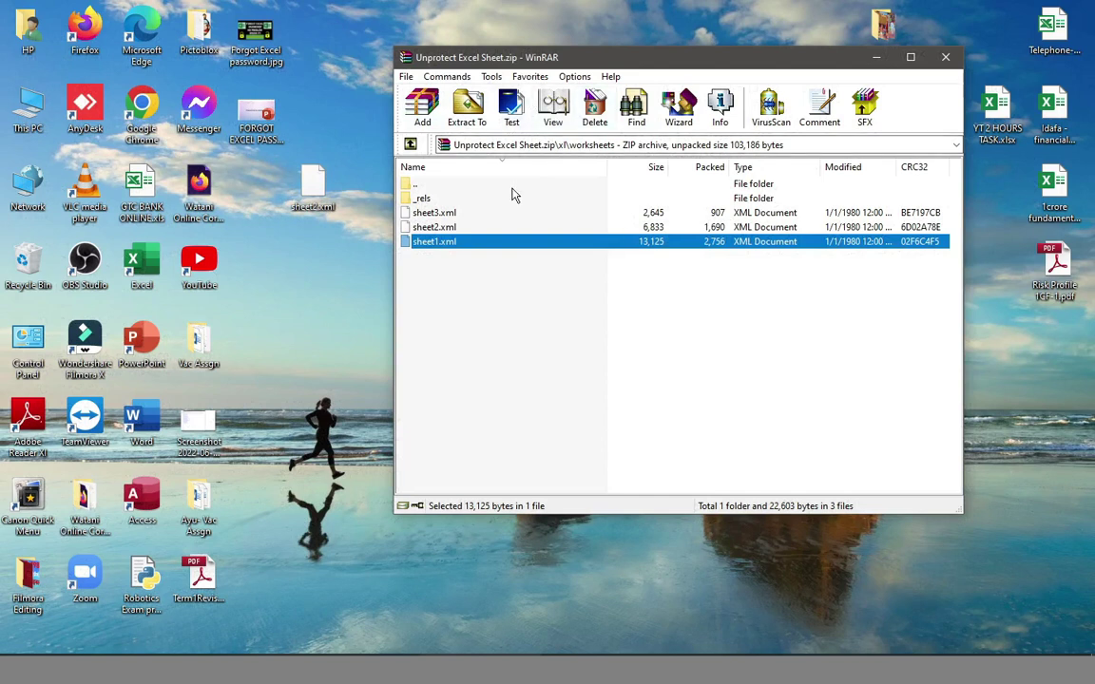
# Delete the old sheet2.xml from xl\worksheets and add the edited desktop copy in its place.
pyautogui.rightClick(473, 228)
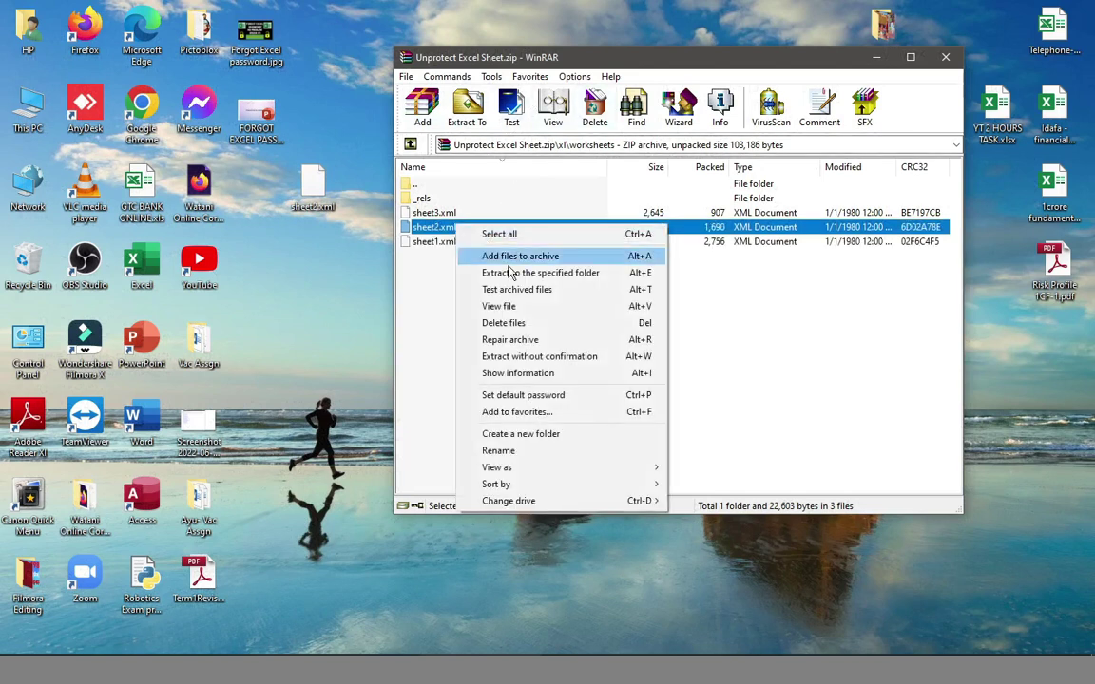
pyautogui.click(494, 322)
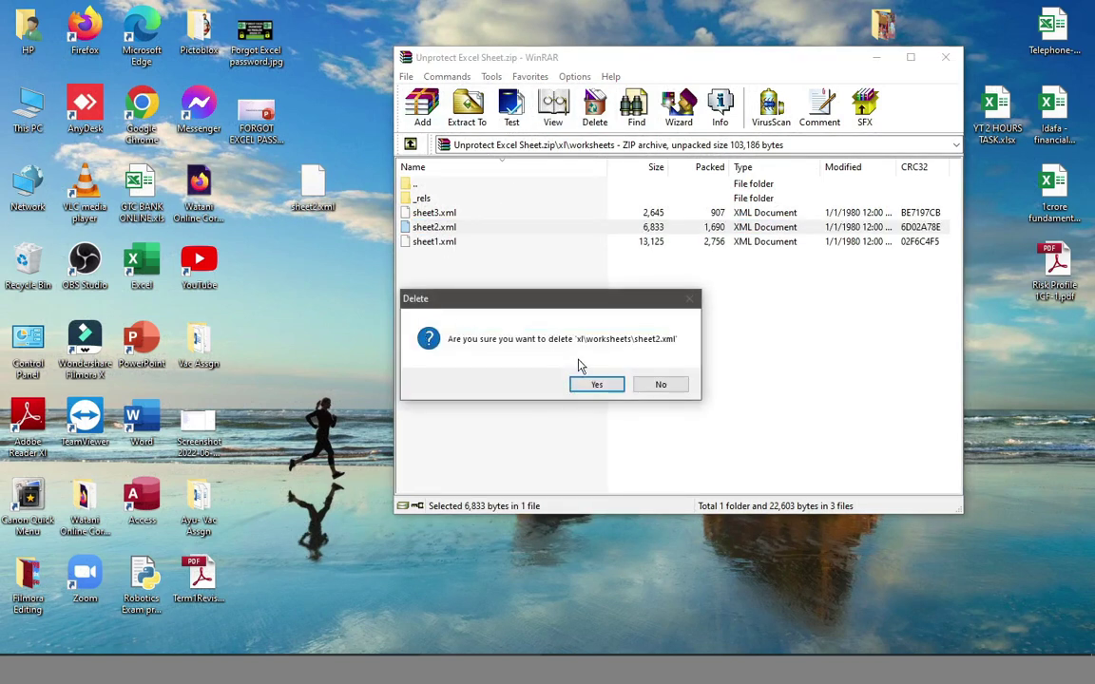
pyautogui.click(595, 384)
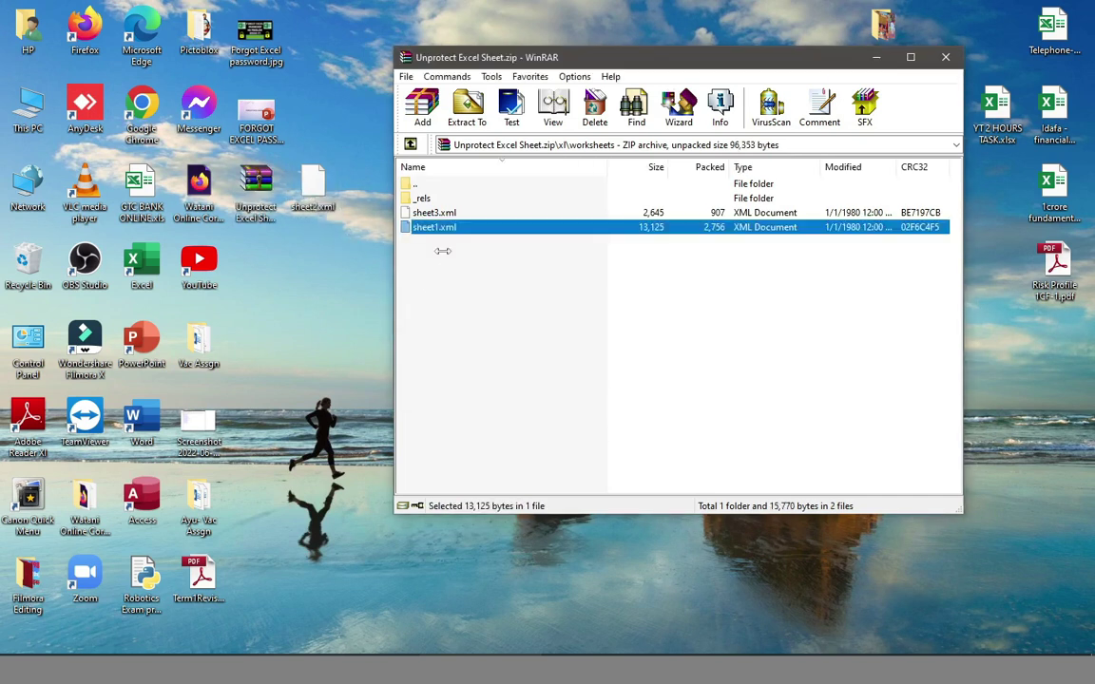
pyautogui.moveTo(307, 190); pyautogui.dragTo(443, 258)
pyautogui.click(690, 429)
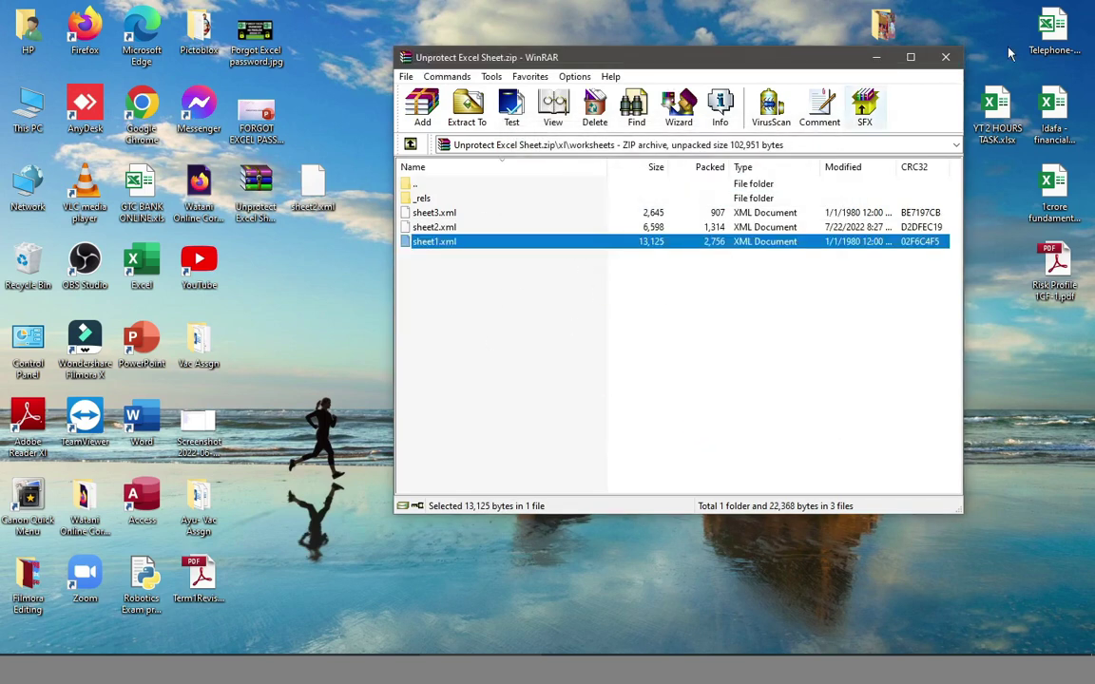
# Close WinRAR and move the zip file to an open spot on the desktop.
pyautogui.click(947, 59)
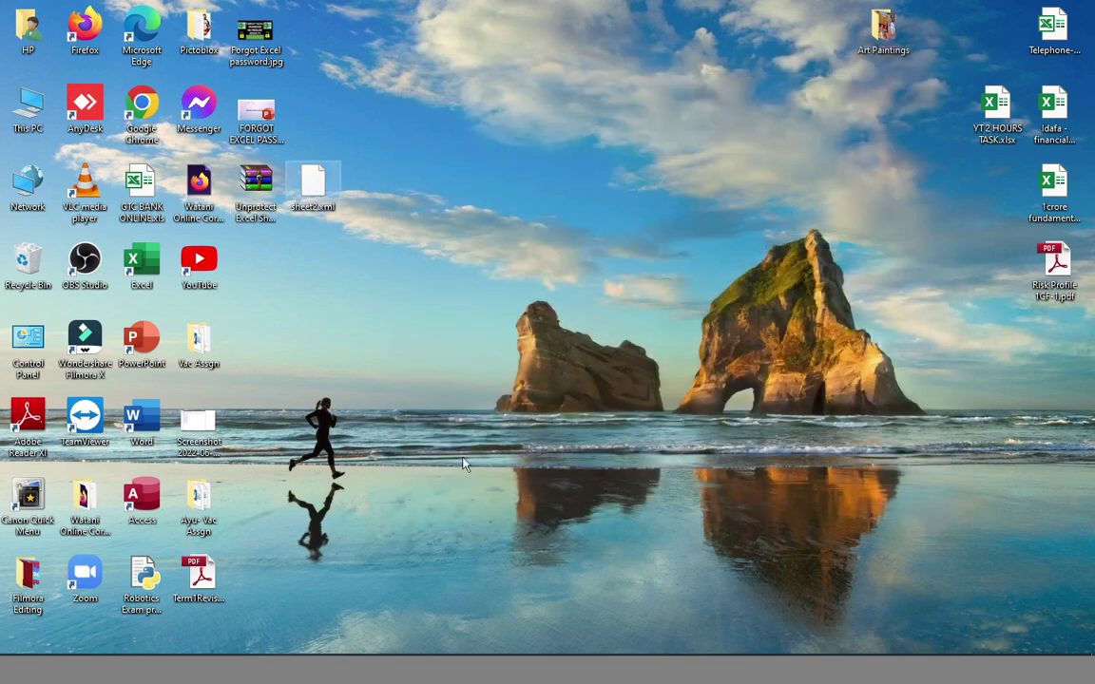
pyautogui.rightClick(250, 203)
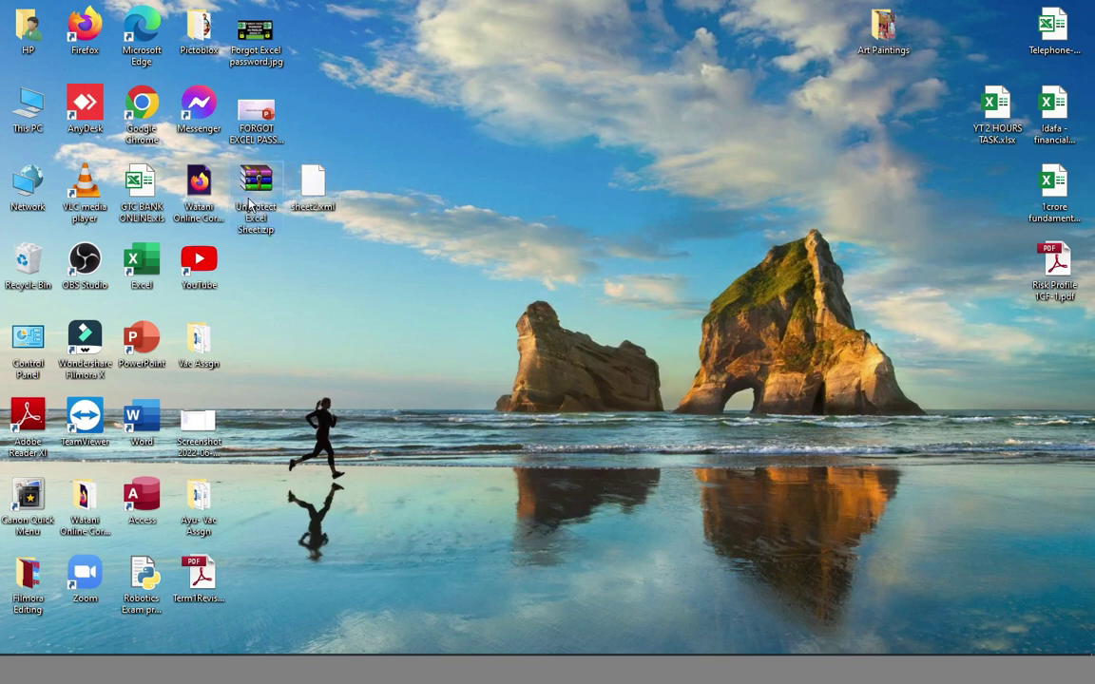
pyautogui.click(345, 284)
pyautogui.moveTo(255, 185); pyautogui.dragTo(428, 190)
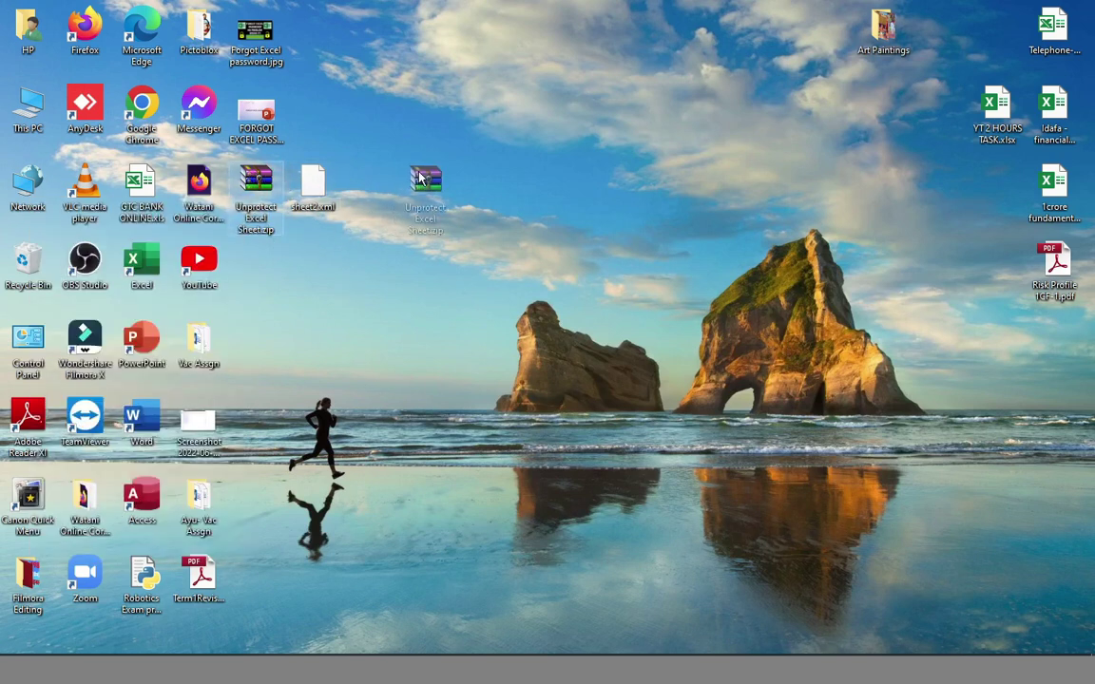
# Rename Unprotect Excel Sheet.zip back to .xlsx, accepting the extension change.
pyautogui.rightClick(429, 190)
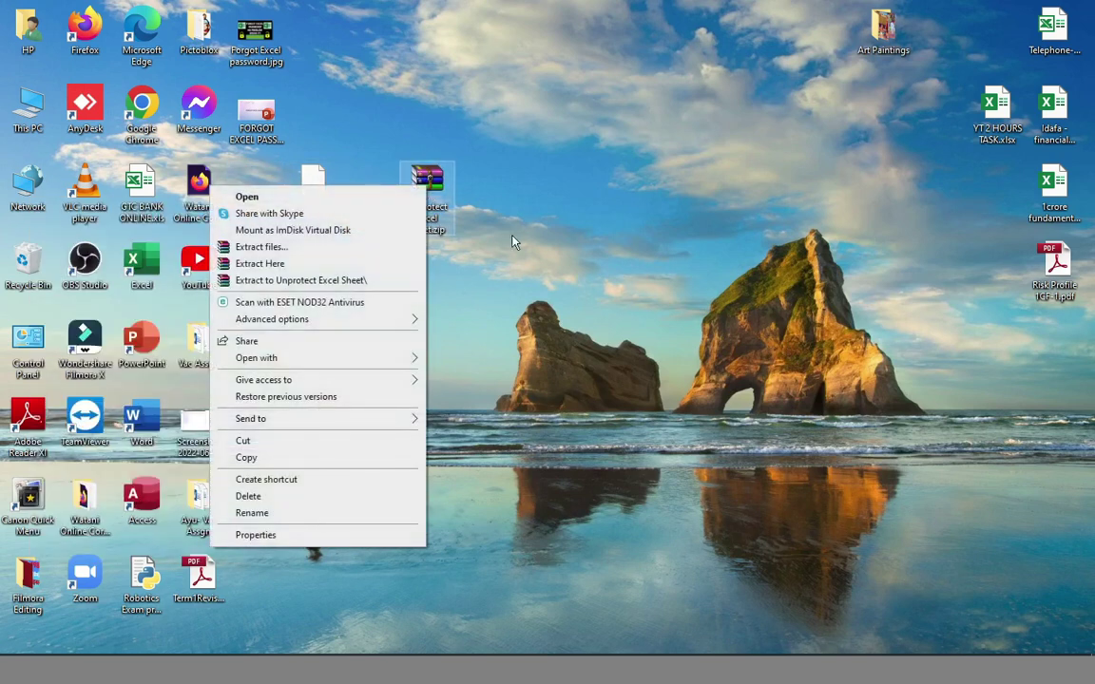
pyautogui.click(251, 513)
pyautogui.press('End')
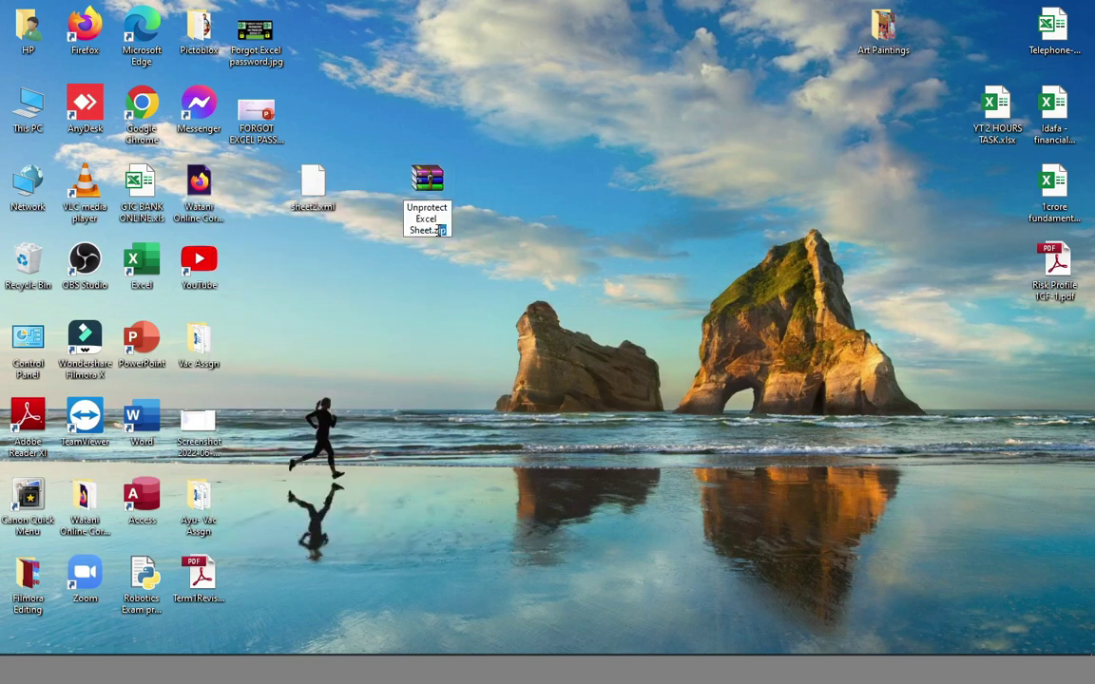
pyautogui.hotkey('shift', 'Left')
pyautogui.hotkey('shift', 'Left')
pyautogui.hotkey('shift', 'Left')
pyautogui.write('x')
pyautogui.write('lsx')
pyautogui.press('Return')
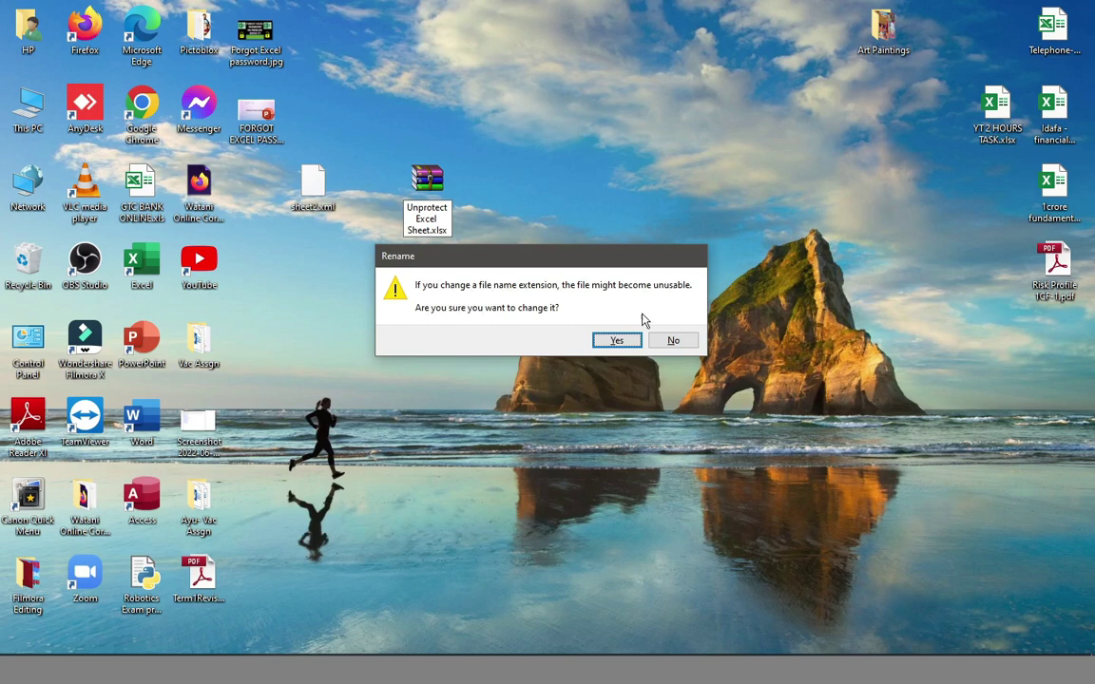
pyautogui.click(616, 344)
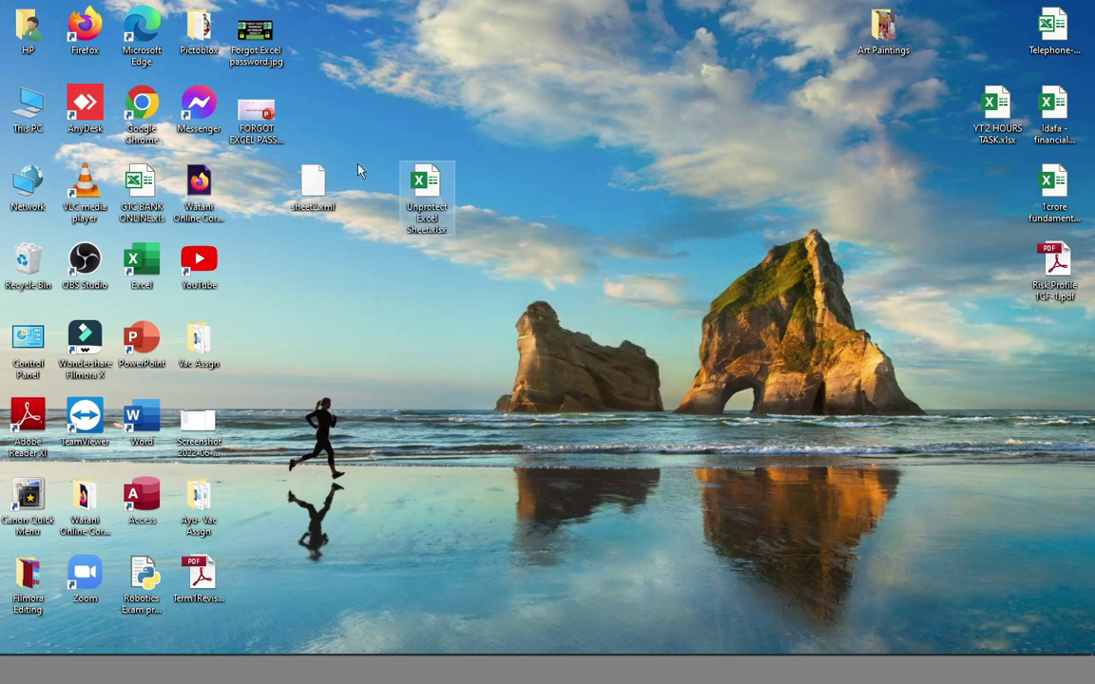
# Open Unprotect Excel Sheet.xlsx and enter 5000 in Sheet2 cell E12, the LG February sales.
pyautogui.doubleClick(426, 185)
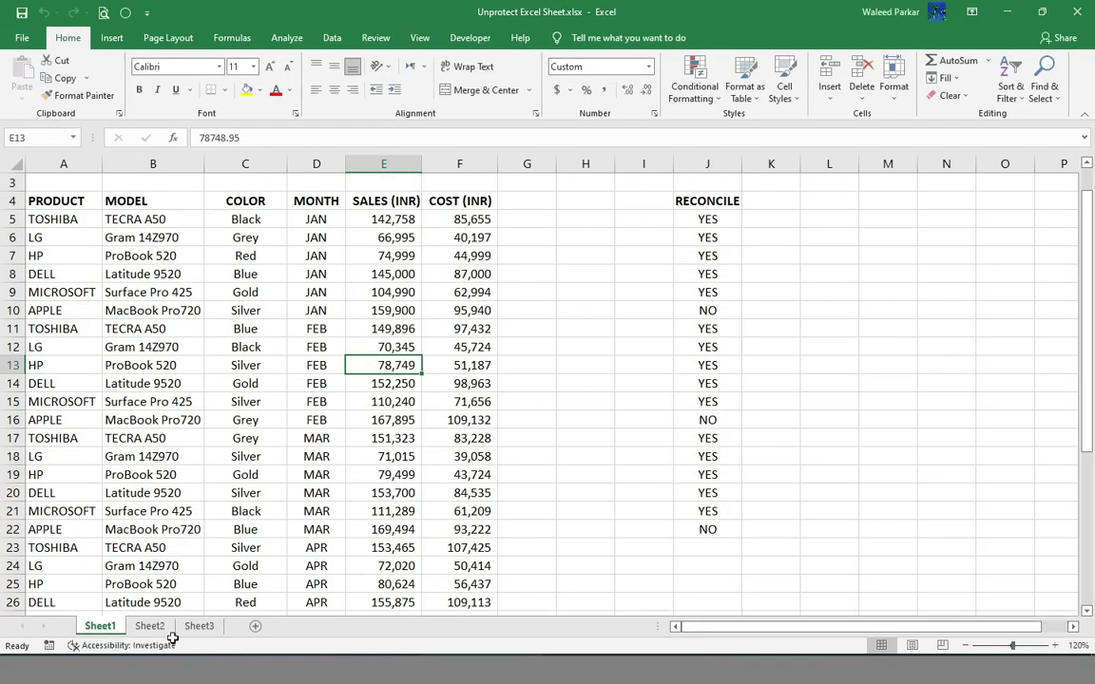
pyautogui.click(151, 627)
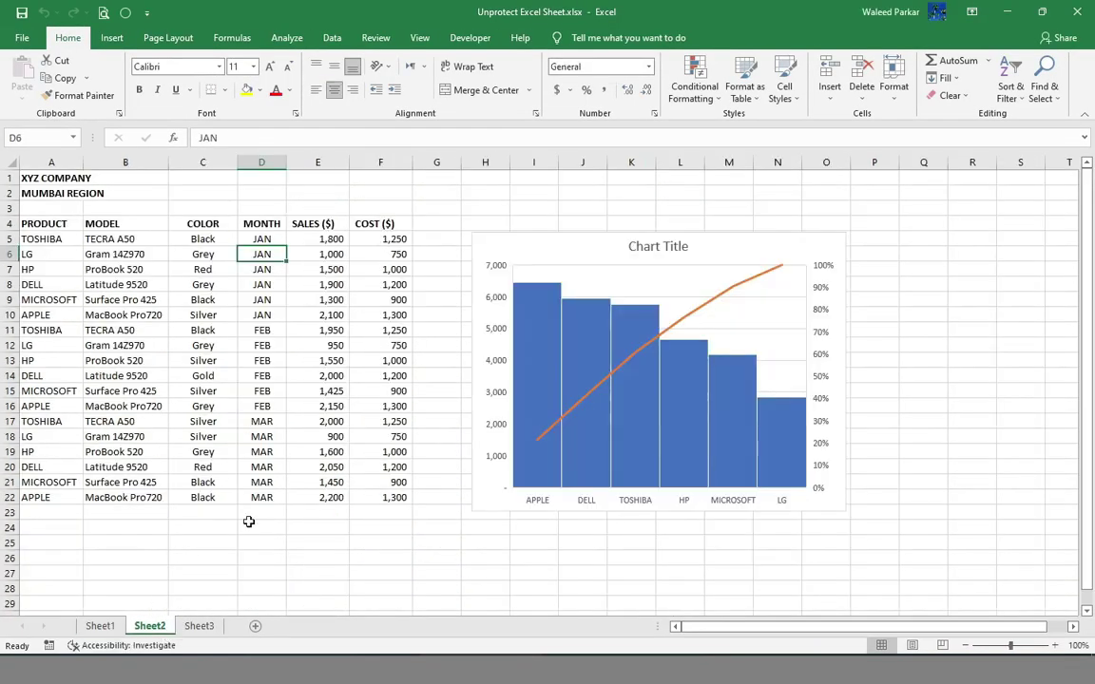
pyautogui.click(327, 348)
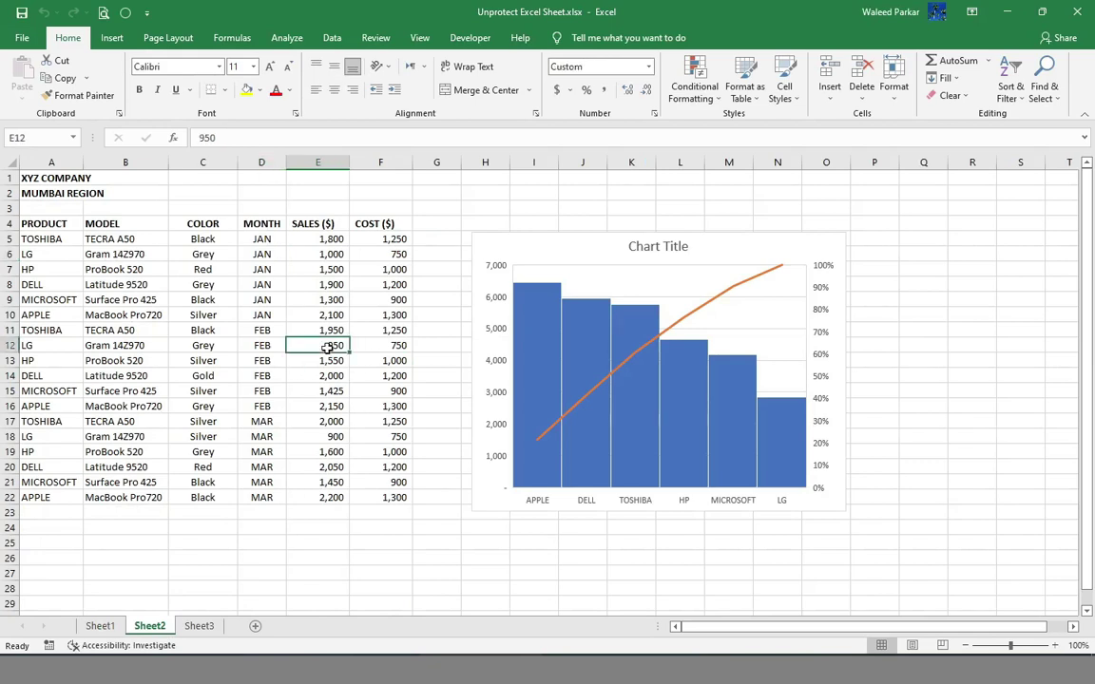
pyautogui.write('5')
pyautogui.press('Return')
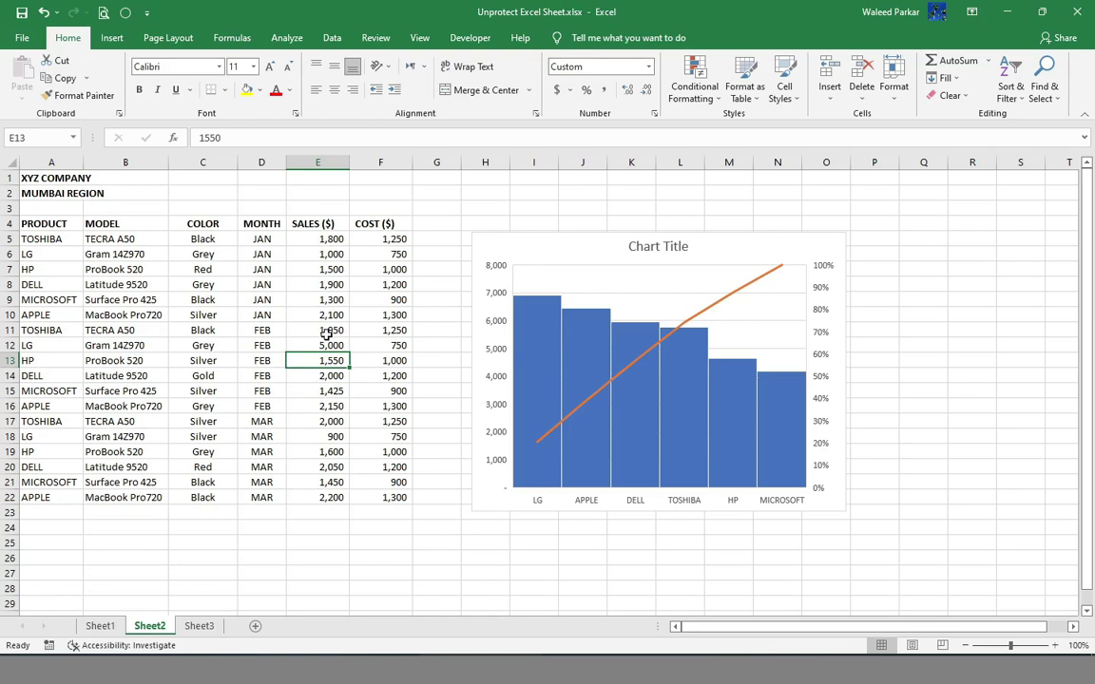
# Protect Sheet2 using the Review tab's Protect Sheet, entering and confirming a password.
pyautogui.click(375, 38)
pyautogui.click(599, 84)
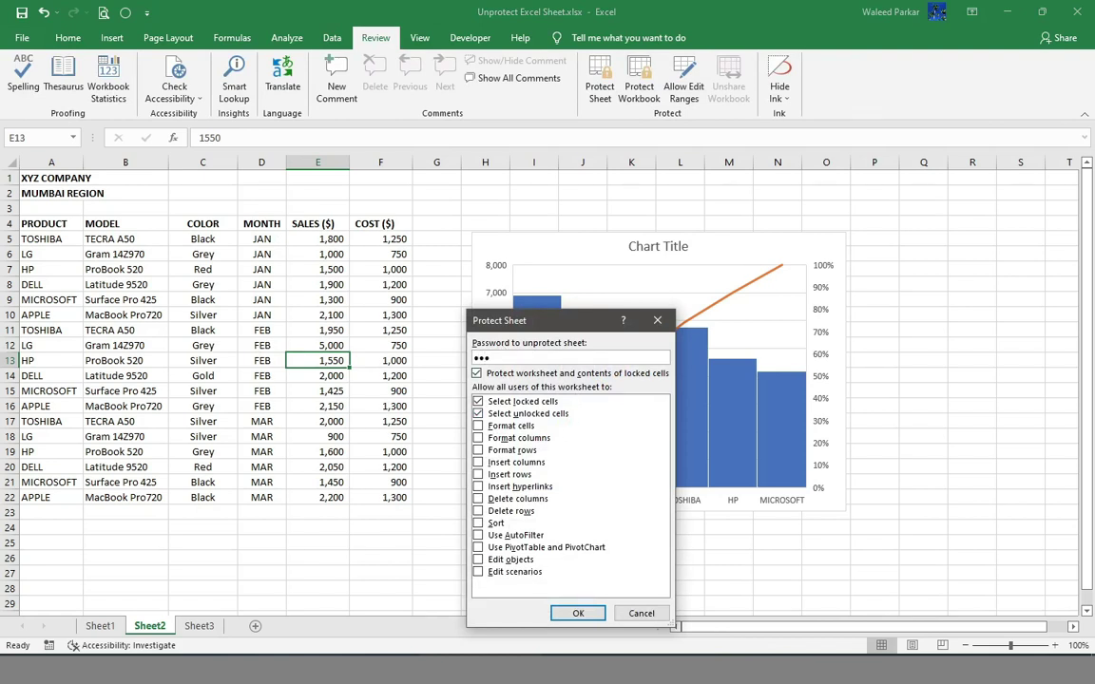
pyautogui.press('Return')
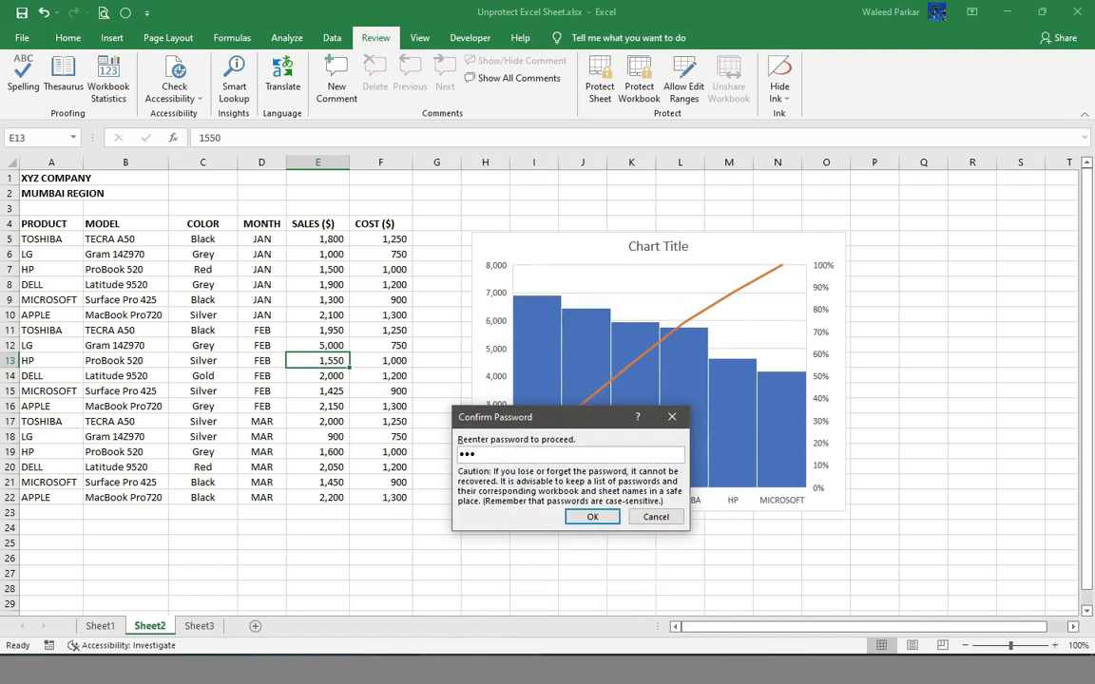
pyautogui.press('Return')
pyautogui.click(326, 386)
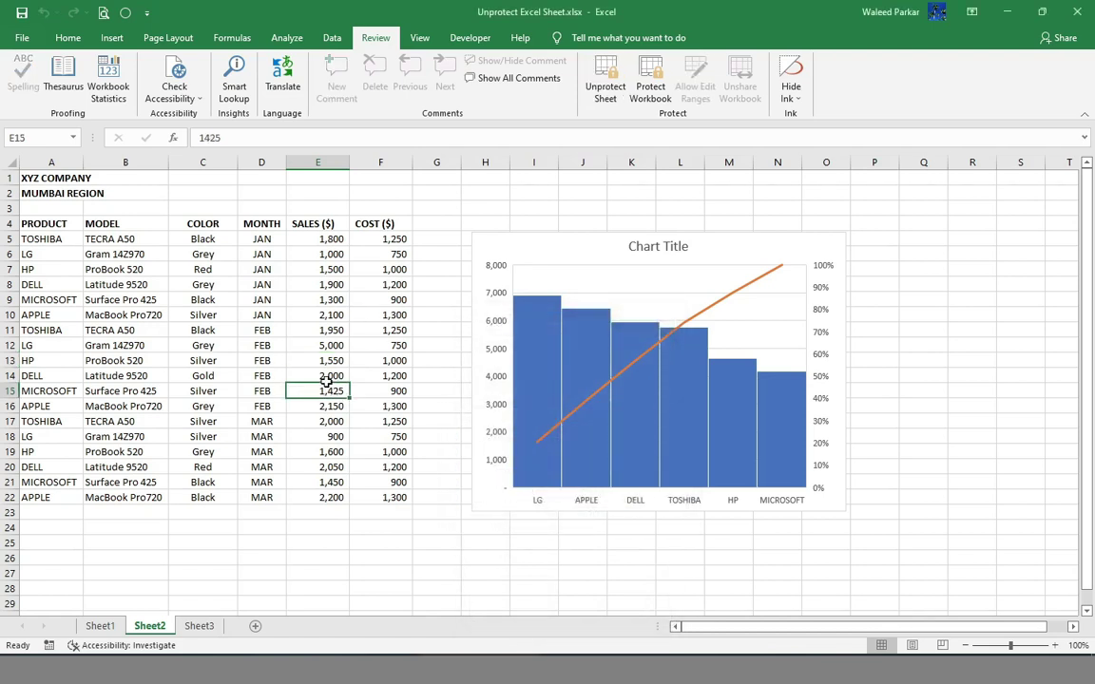
pyautogui.click(329, 363)
pyautogui.doubleClick(329, 367)
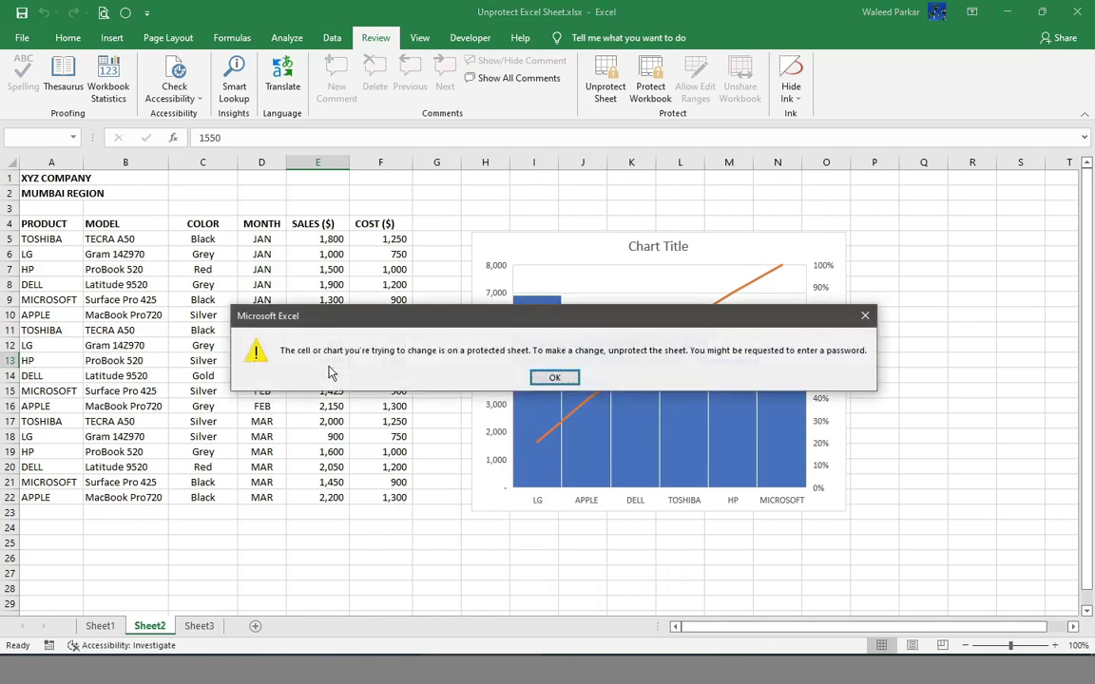
pyautogui.click(570, 380)
pyautogui.moveTo(558, 378)
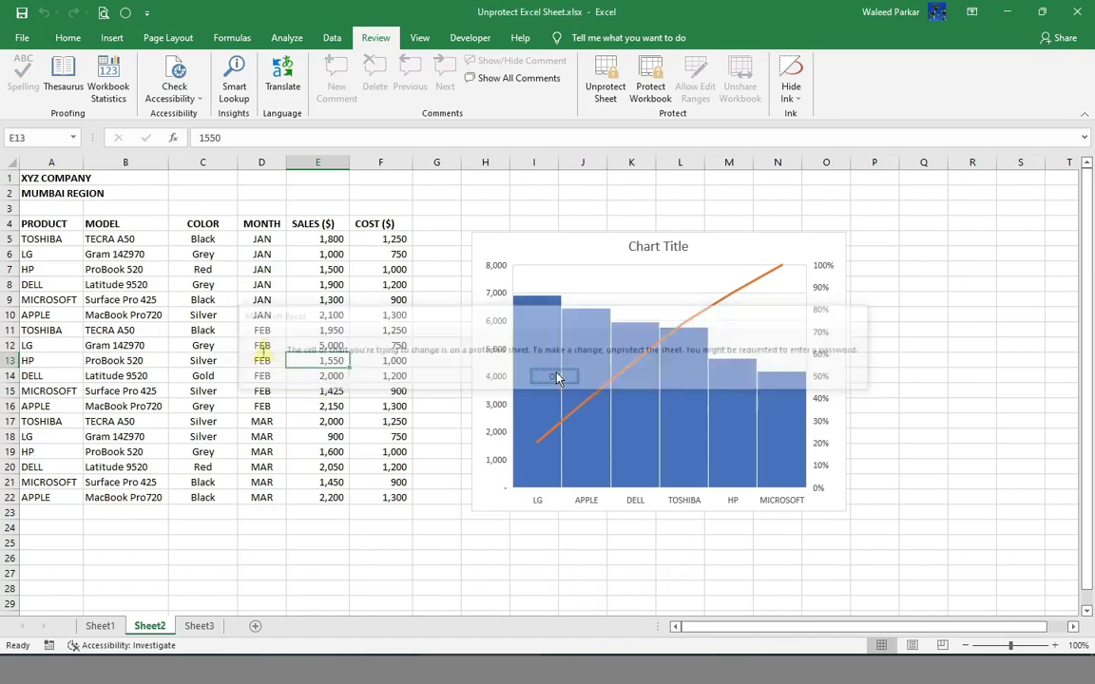